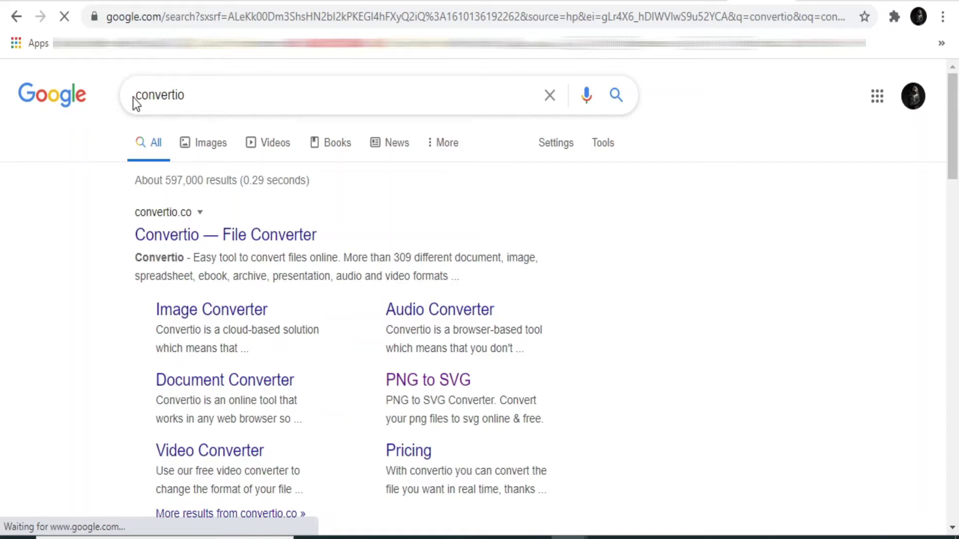
# Open Convertio's PNG to SVG converter from the 'convertio' Google results sitelinks.
pyautogui.click(177, 236)
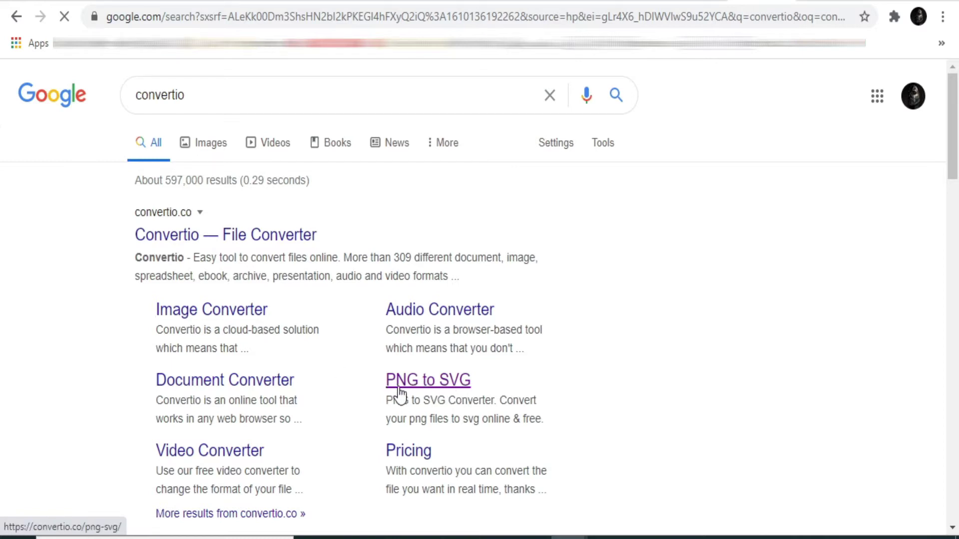
pyautogui.click(426, 389)
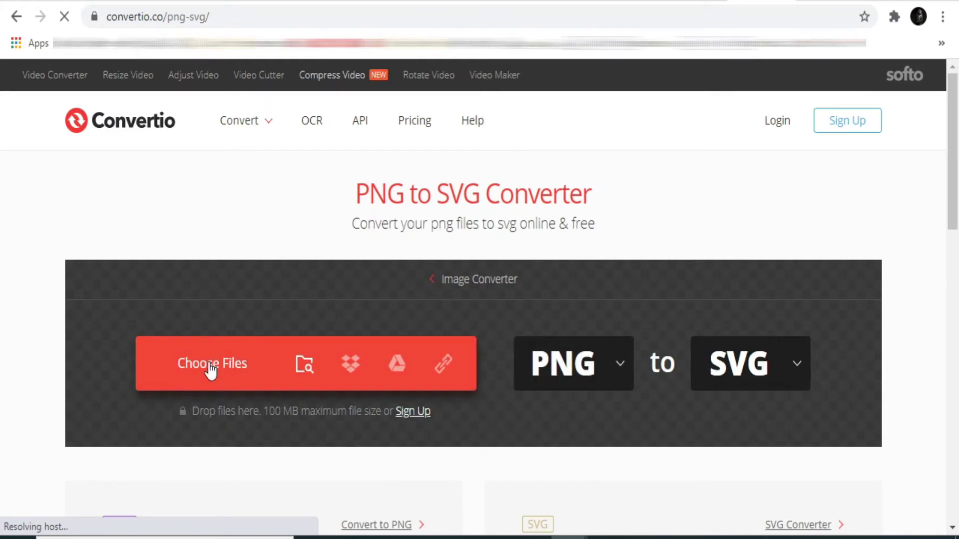
# Upload the purple lion-head PNG from the Pictures folder to the converter.
pyautogui.click(208, 363)
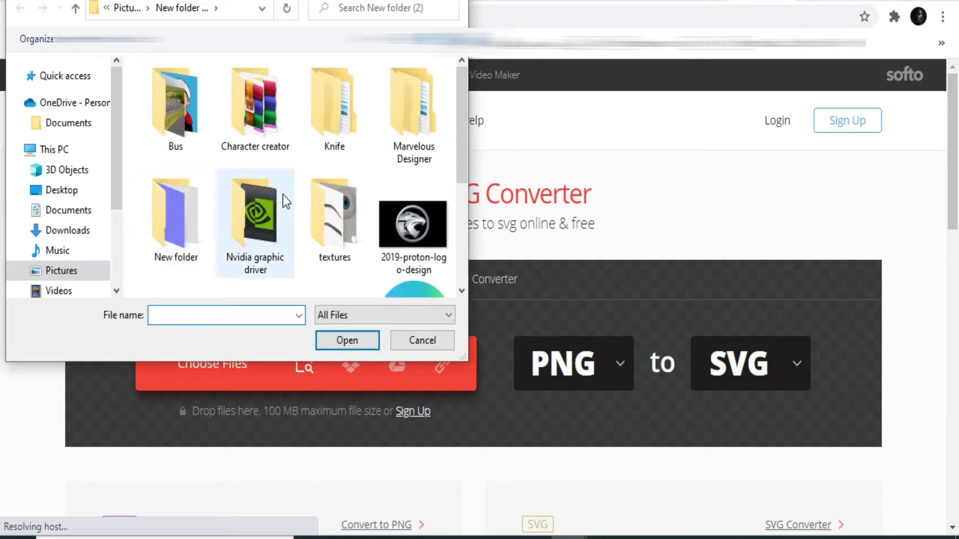
pyautogui.moveTo(463, 135); pyautogui.dragTo(459, 238)
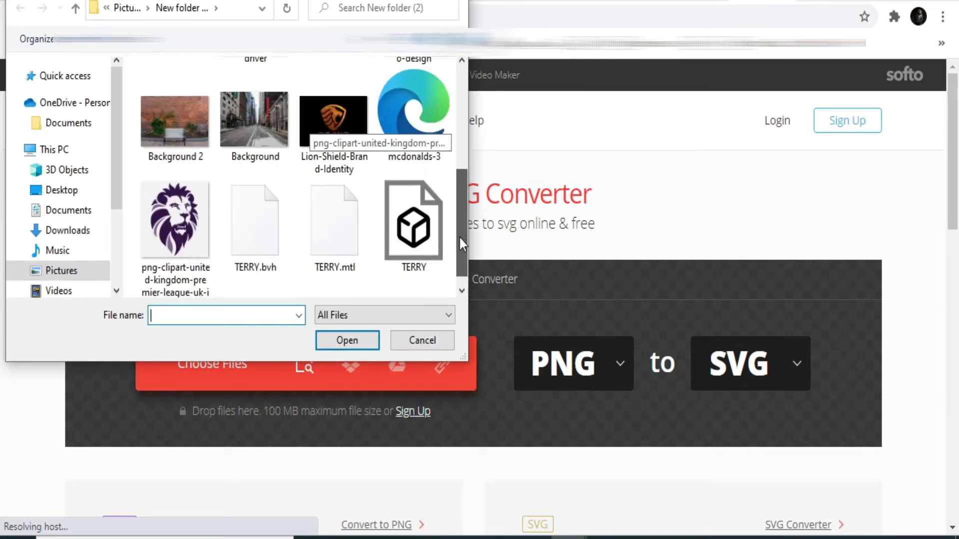
pyautogui.click(191, 243)
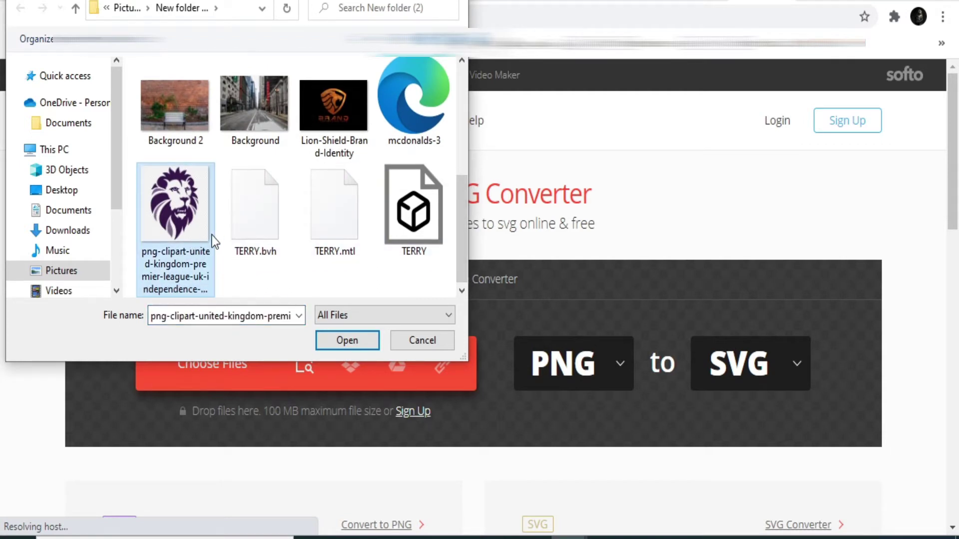
pyautogui.click(342, 337)
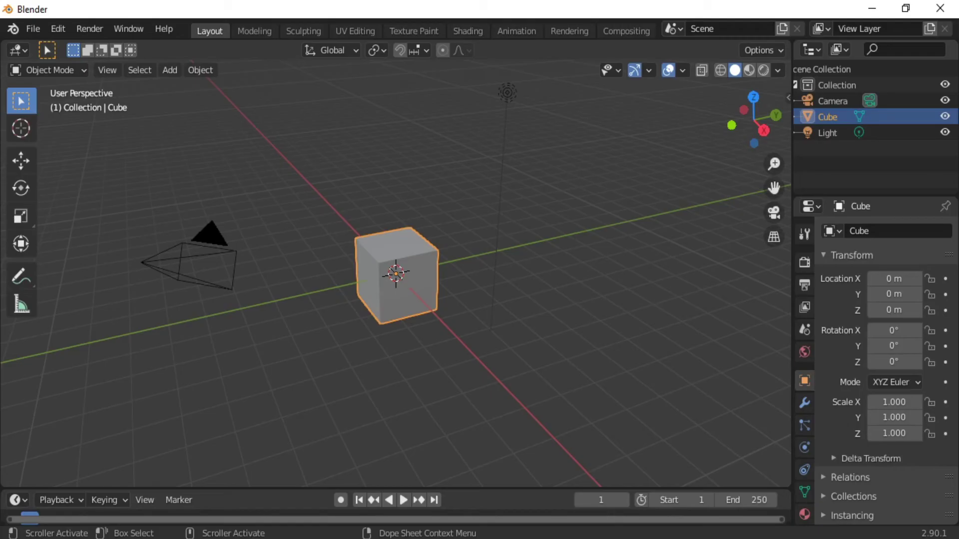
# Delete the default cube and import the converted lion SVG from Downloads.
pyautogui.press('x')
pyautogui.click(436, 340)
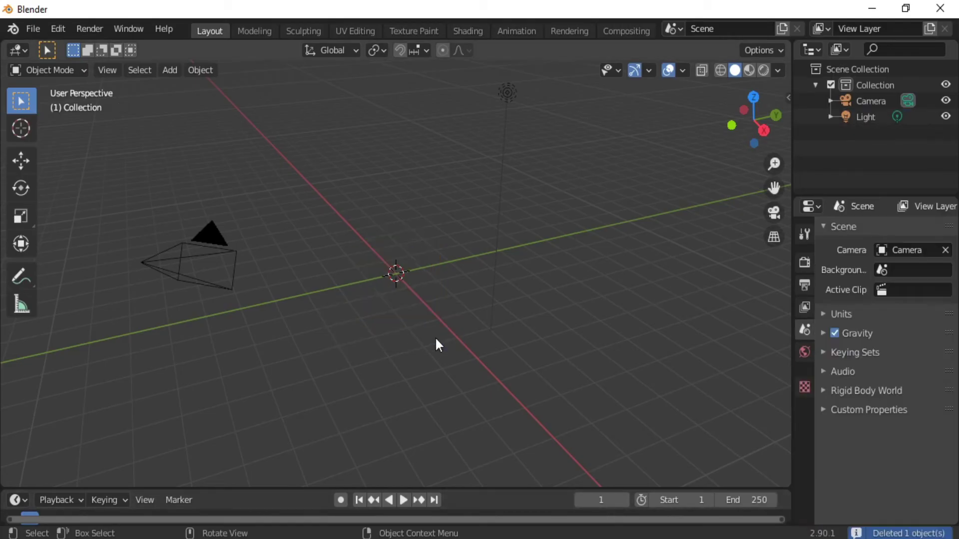
pyautogui.click(34, 29)
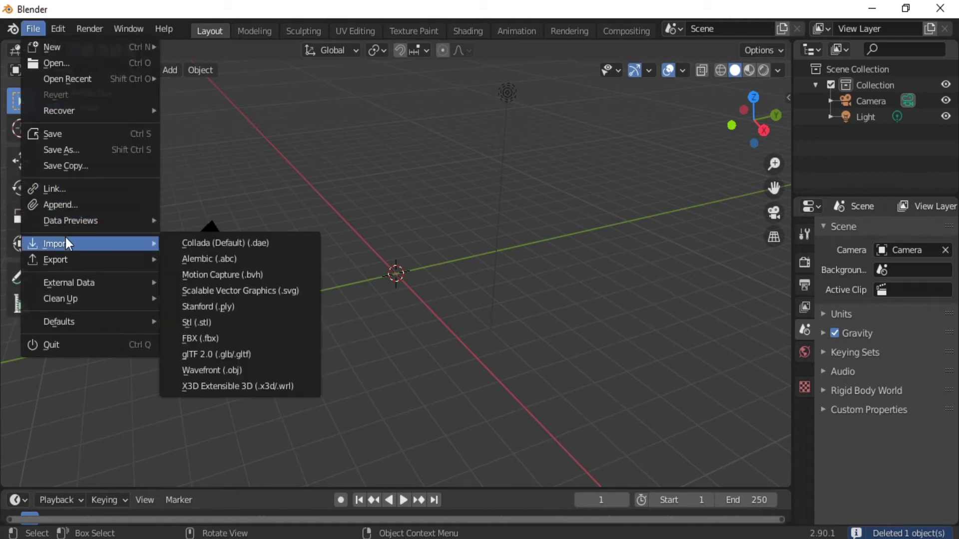
pyautogui.moveTo(55, 244)
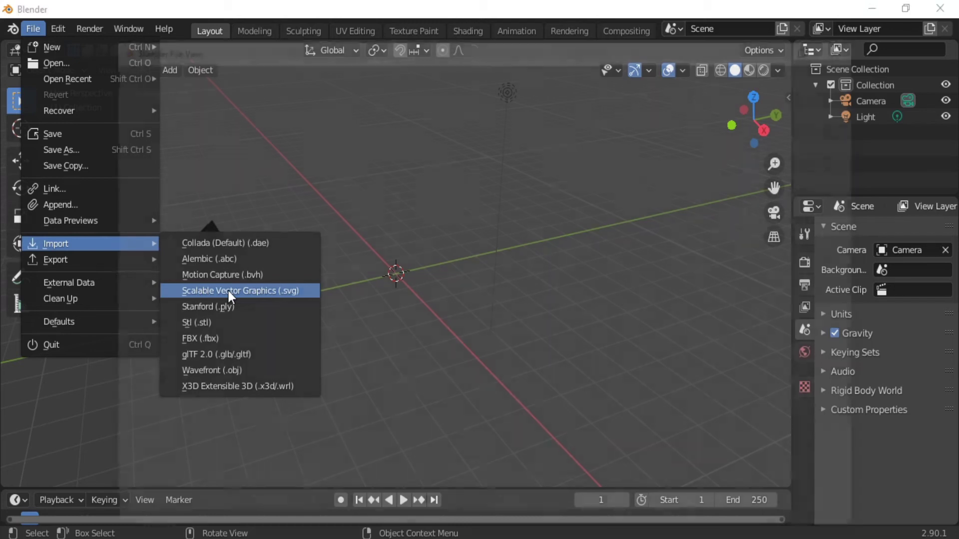
pyautogui.click(228, 290)
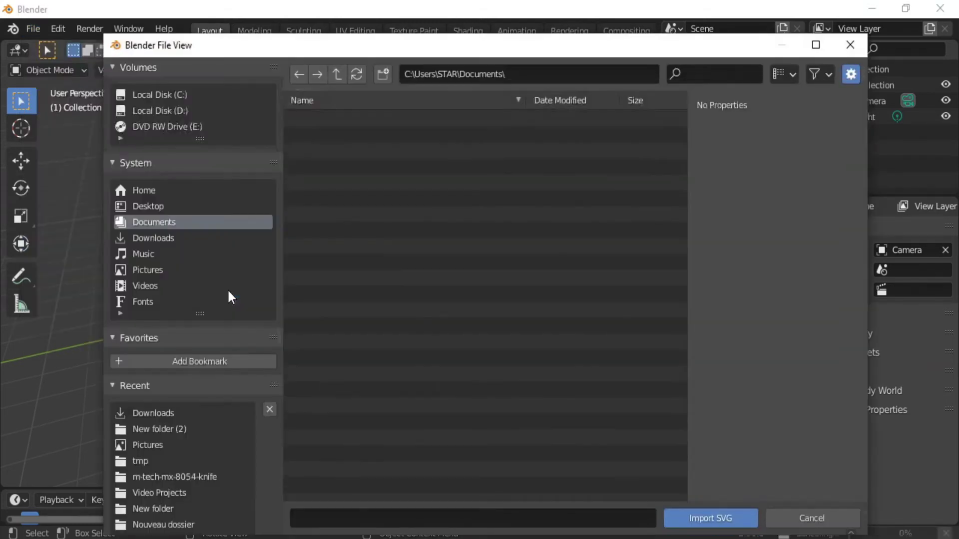
pyautogui.click(153, 239)
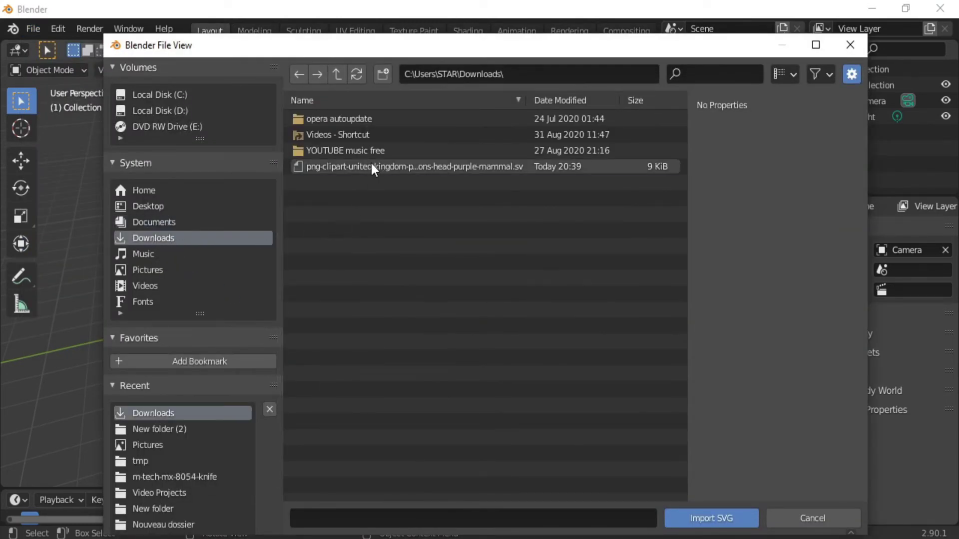
pyautogui.click(372, 166)
pyautogui.click(695, 519)
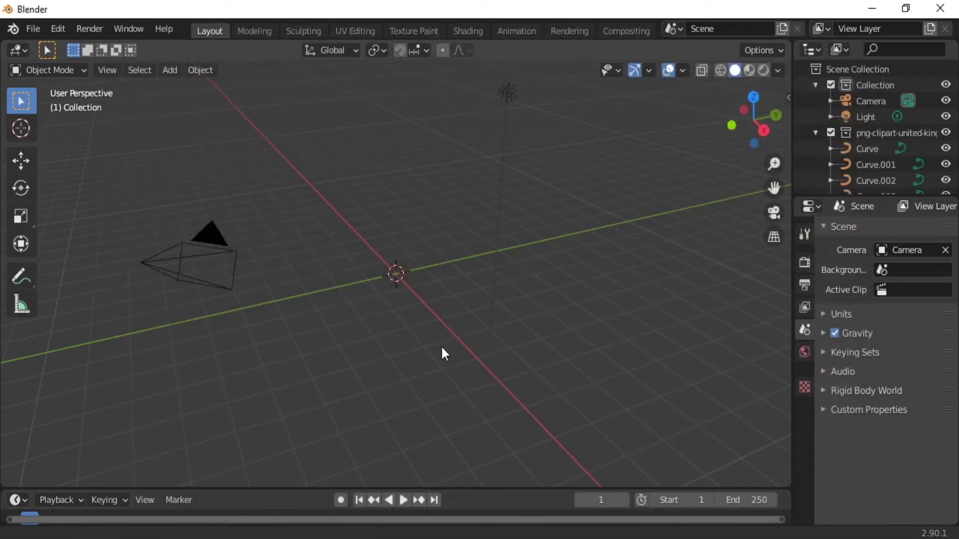
# Frame and orbit onto the lion curves, then select the muzzle and beard piece.
pyautogui.hotkey('shift', 'h')
pyautogui.scroll(5, 466, 228)
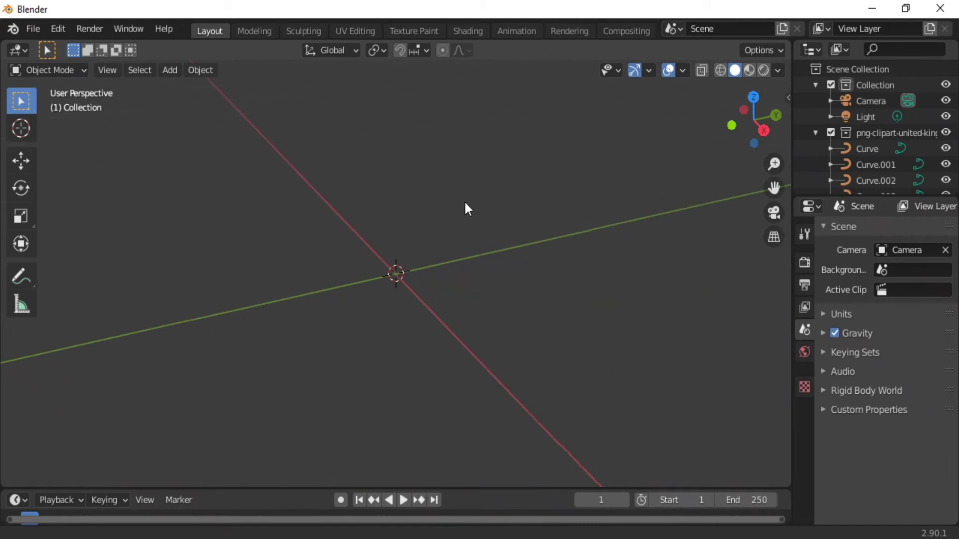
pyautogui.scroll(-3, 464, 245)
pyautogui.scroll(-3, 464, 294)
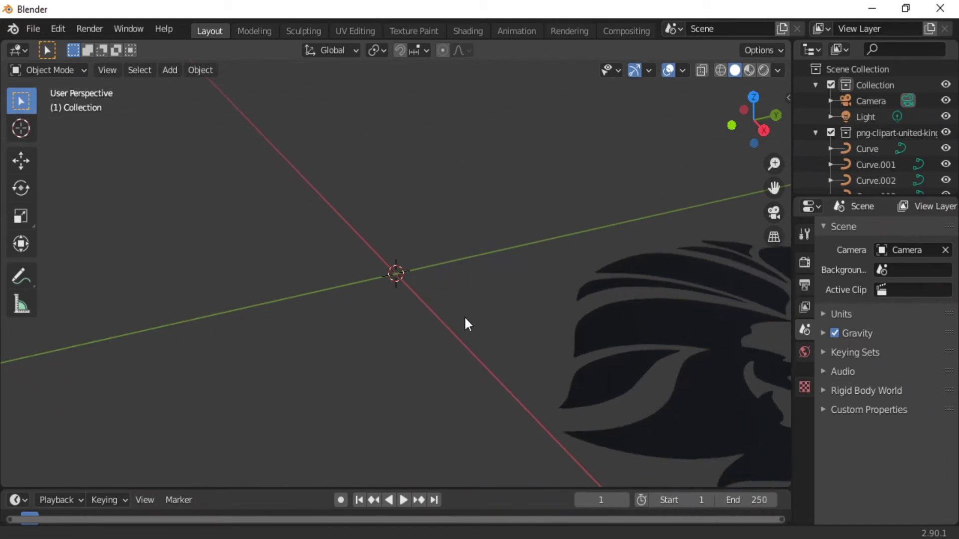
pyautogui.moveTo(469, 332)
pyautogui.mouseDown(button='middle')
pyautogui.moveTo(556, 360)
pyautogui.moveTo(567, 376)
pyautogui.mouseUp(button='middle')
pyautogui.keyDown('ctrl'); pyautogui.scroll(-3, 567, 376); pyautogui.keyUp('ctrl')
pyautogui.keyDown('shift'); pyautogui.scroll(1, 568, 375); pyautogui.keyUp('shift')
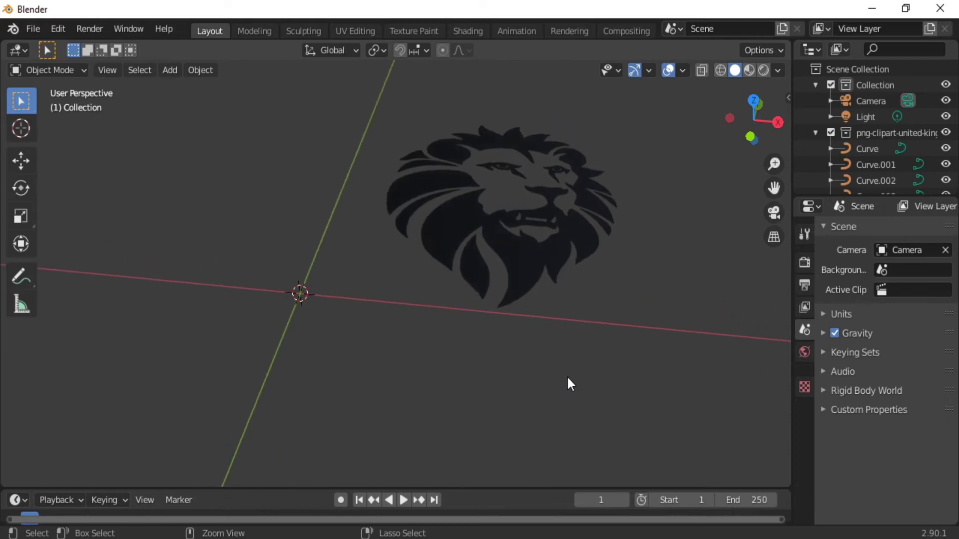
pyautogui.keyDown('shift'); pyautogui.scroll(3, 567, 375); pyautogui.keyUp('shift')
pyautogui.moveTo(568, 375); pyautogui.dragTo(570, 421, button='middle')
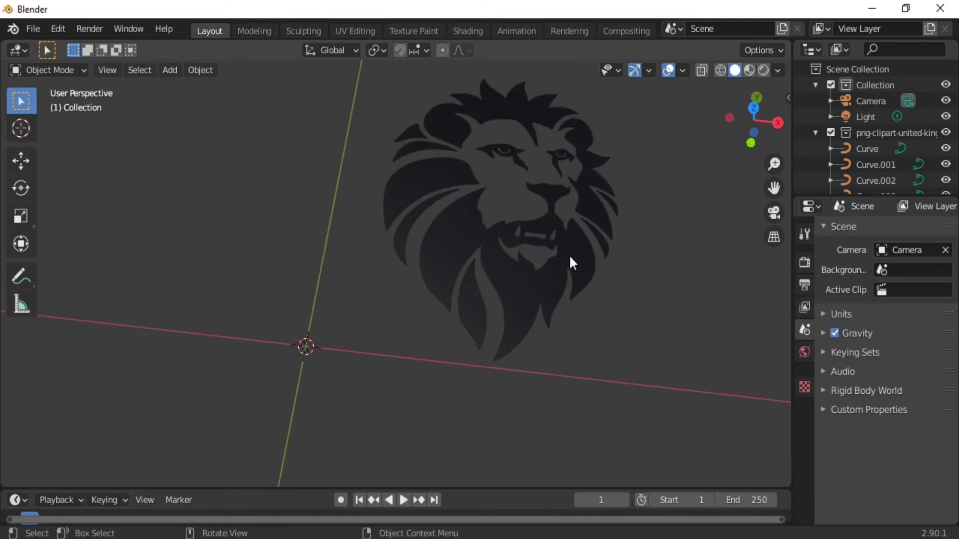
pyautogui.click(535, 291)
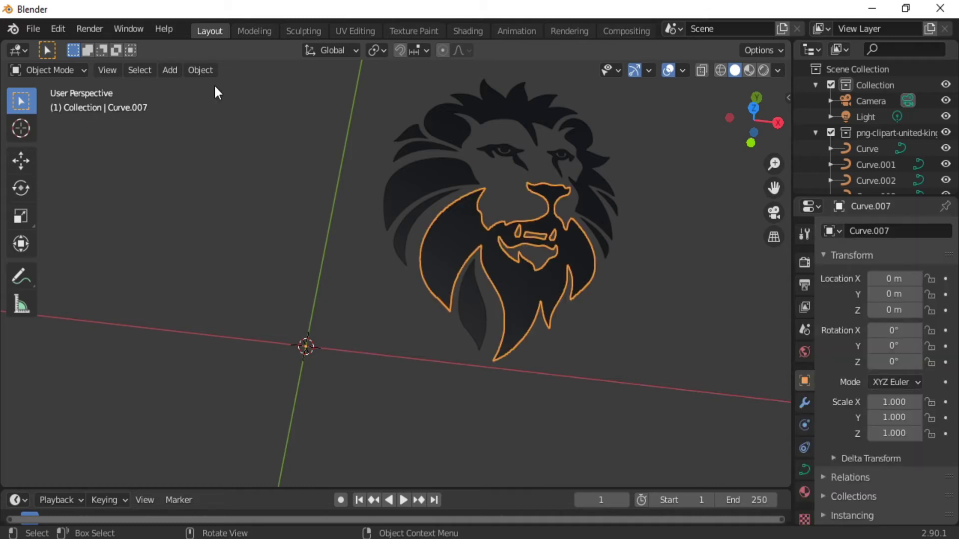
# Convert the beard piece and then all box-selected lion curves to mesh, entering Edit Mode.
pyautogui.click(201, 70)
pyautogui.moveTo(225, 488)
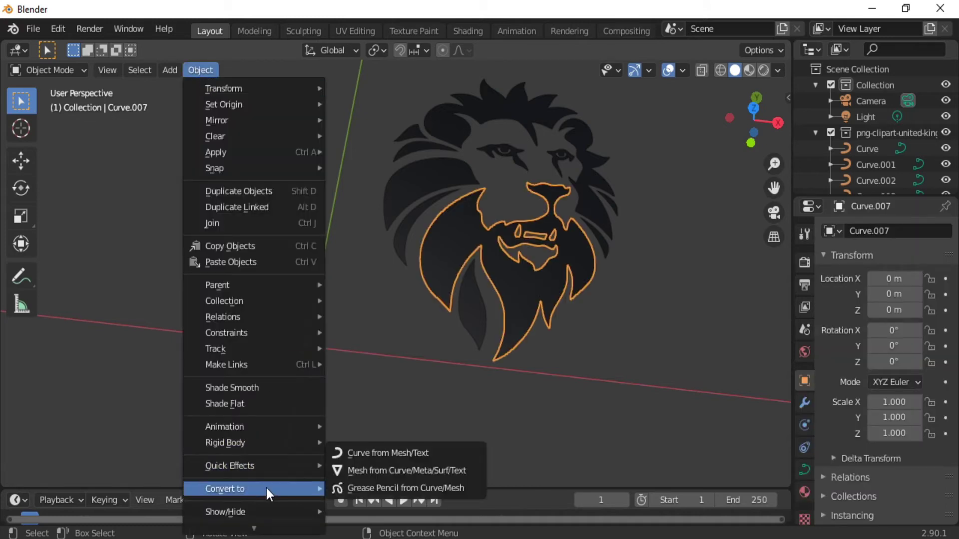
pyautogui.click(356, 470)
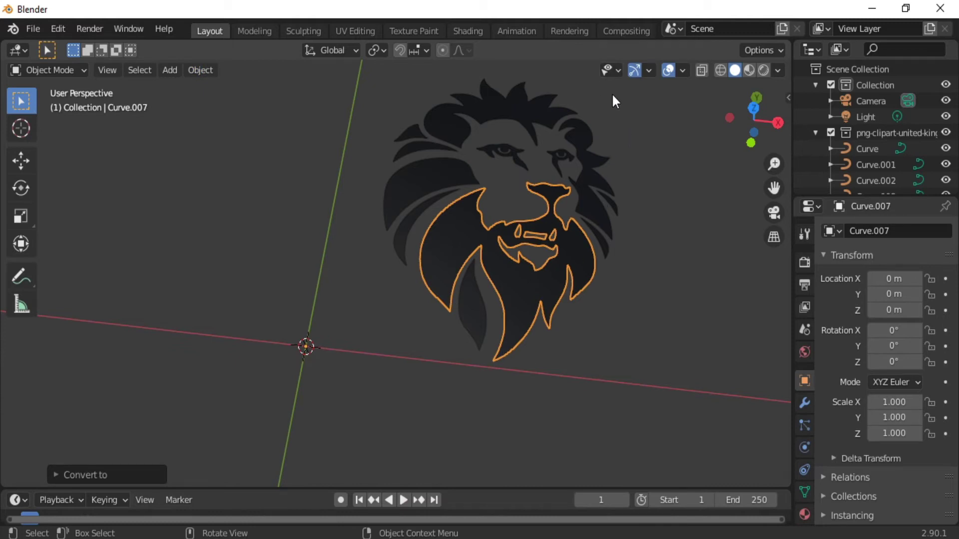
pyautogui.moveTo(633, 93); pyautogui.dragTo(369, 373)
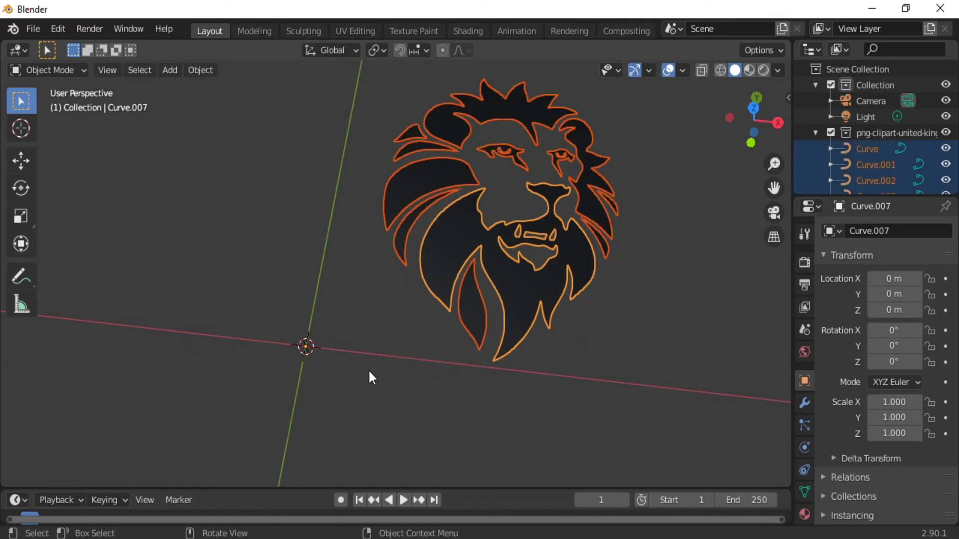
pyautogui.click(199, 73)
pyautogui.moveTo(224, 488)
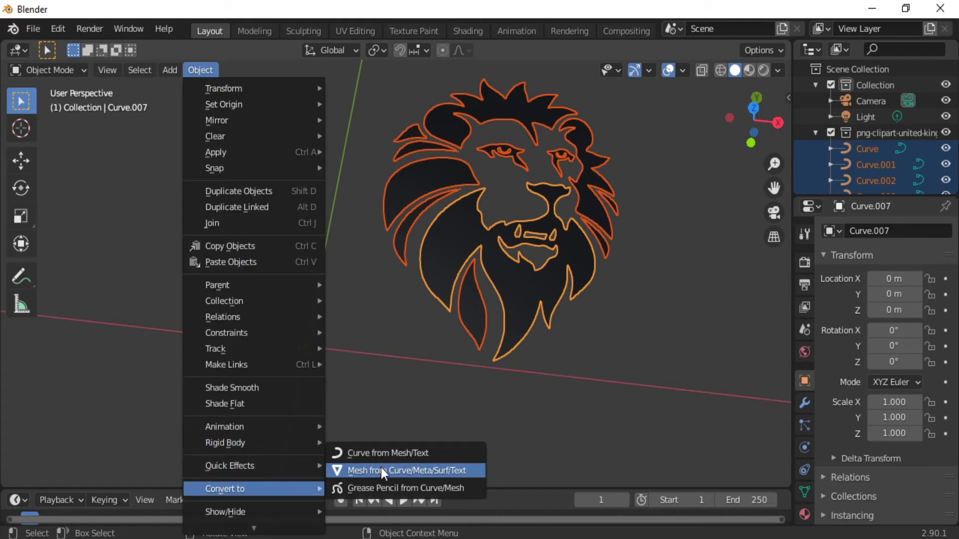
pyautogui.click(381, 469)
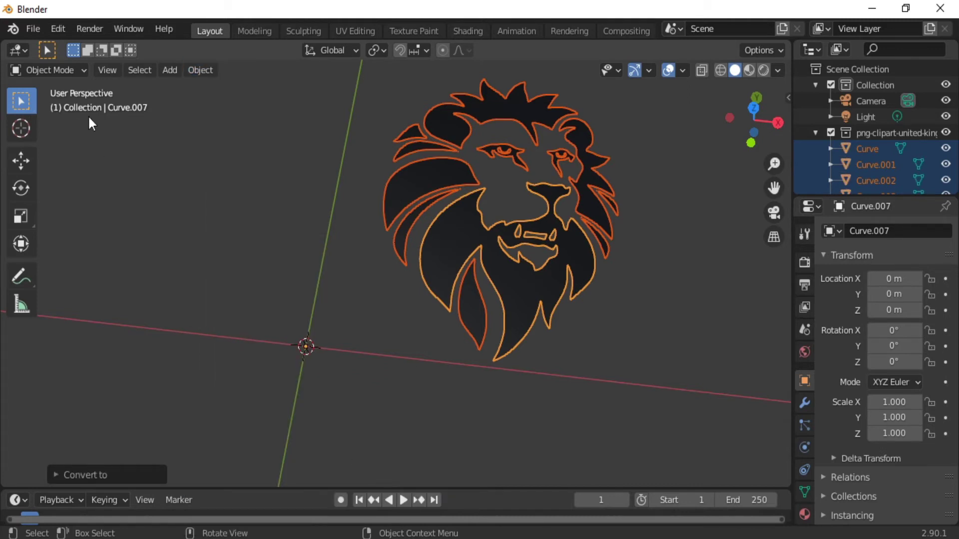
pyautogui.click(82, 73)
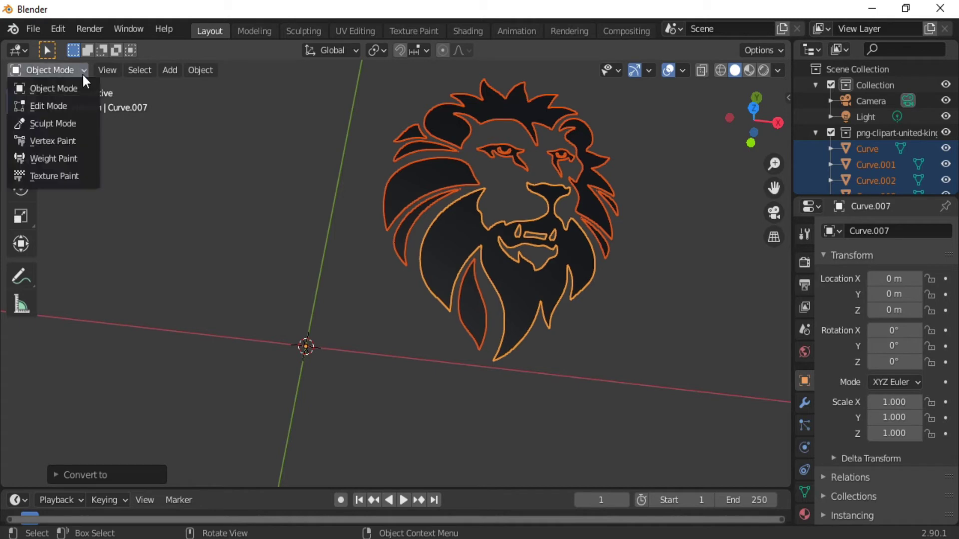
pyautogui.click(64, 108)
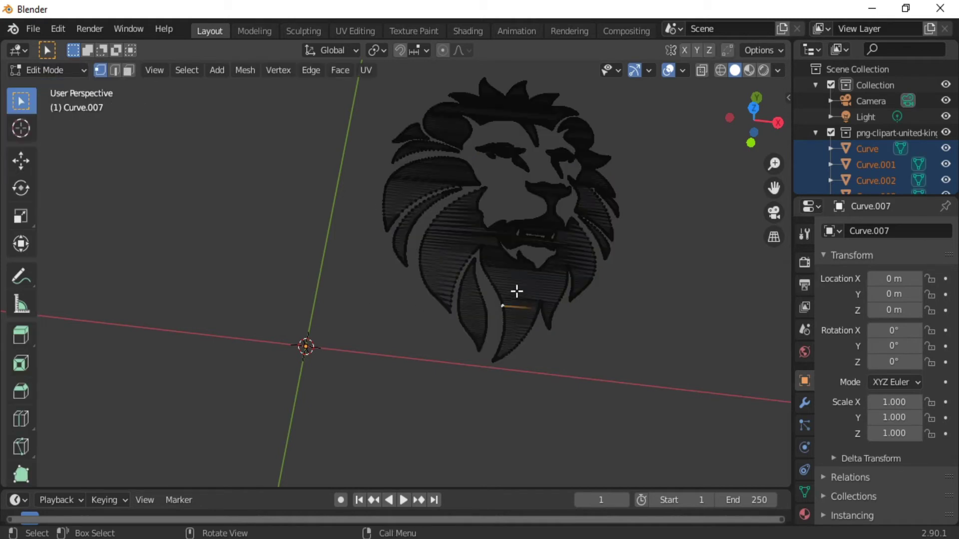
# Select all of the lion mesh geometry, including ear tips and mane edges.
pyautogui.hotkey('ctrl', 'l')
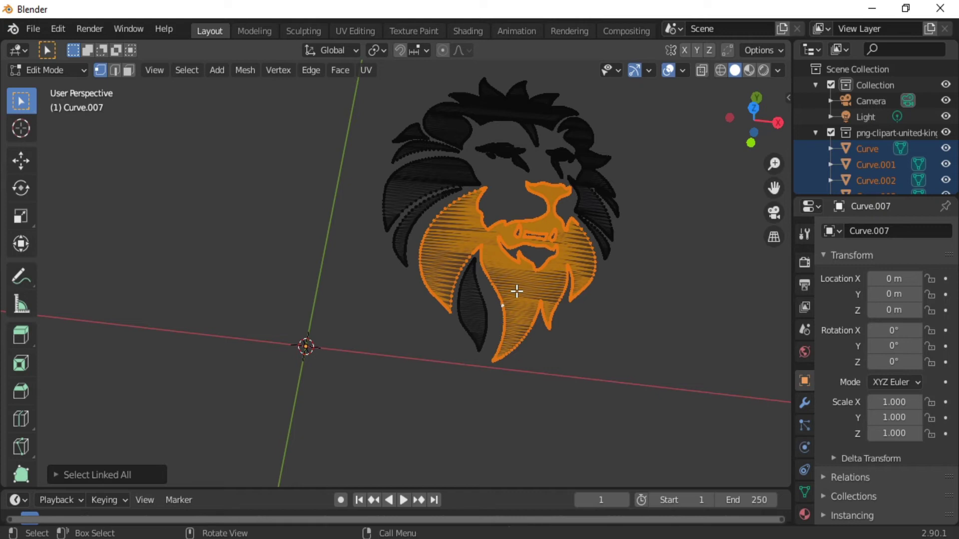
pyautogui.press('a')
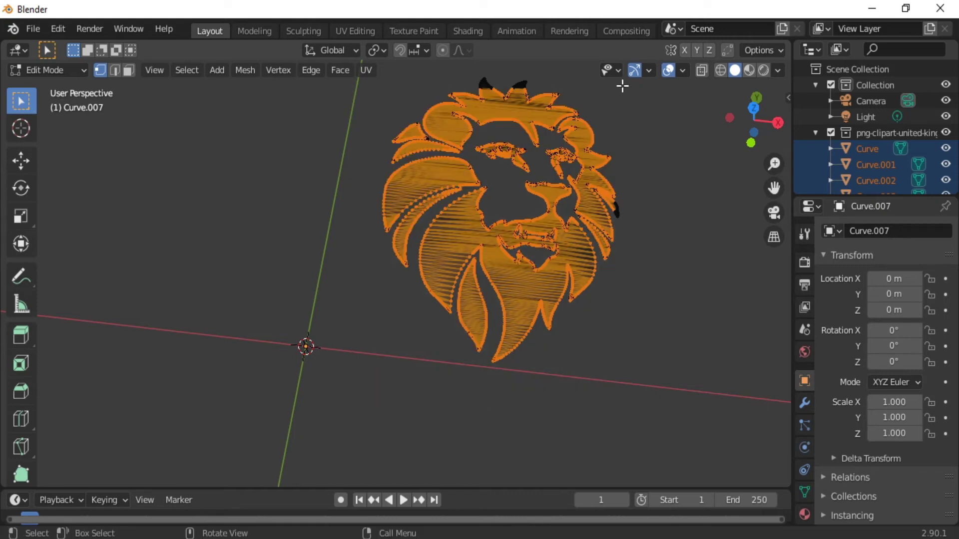
pyautogui.moveTo(622, 86); pyautogui.dragTo(391, 332)
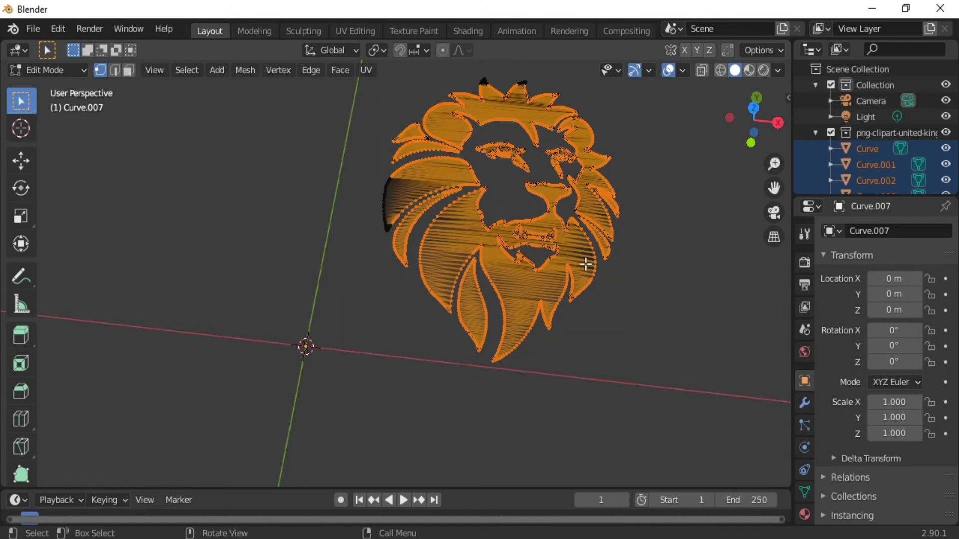
pyautogui.keyDown('ctrl'); pyautogui.scroll(3, 585, 264); pyautogui.keyUp('ctrl')
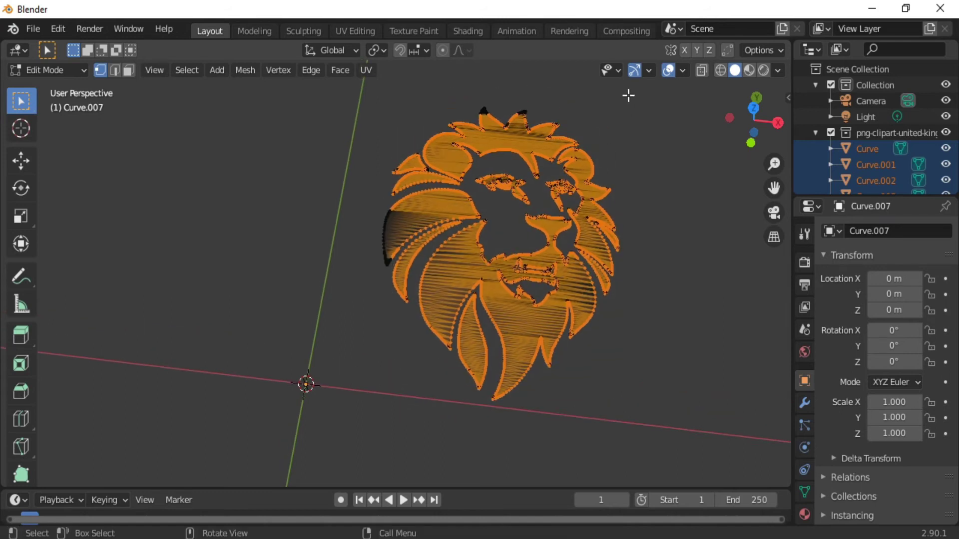
pyautogui.moveTo(628, 95); pyautogui.dragTo(358, 391)
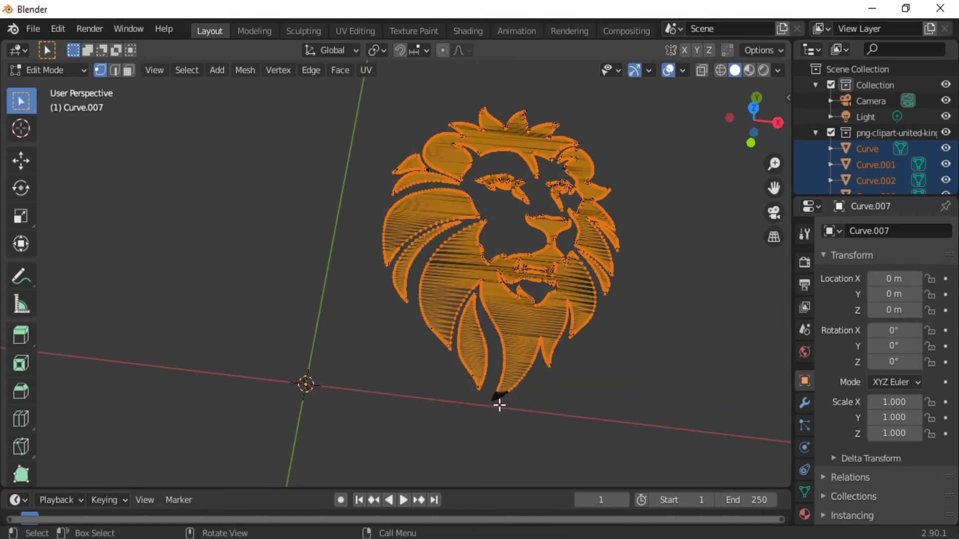
pyautogui.press('b')
pyautogui.moveTo(593, 97); pyautogui.dragTo(355, 434)
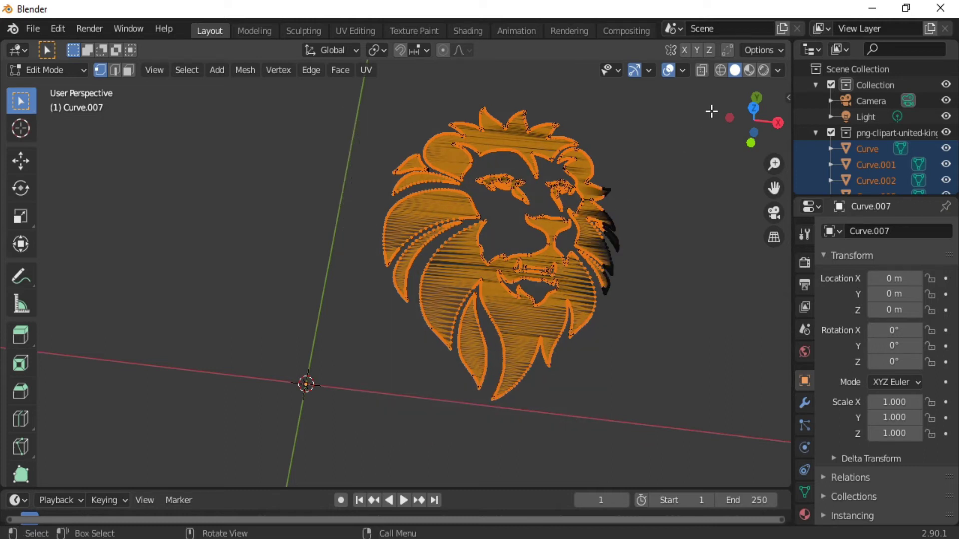
pyautogui.moveTo(711, 111); pyautogui.dragTo(342, 402)
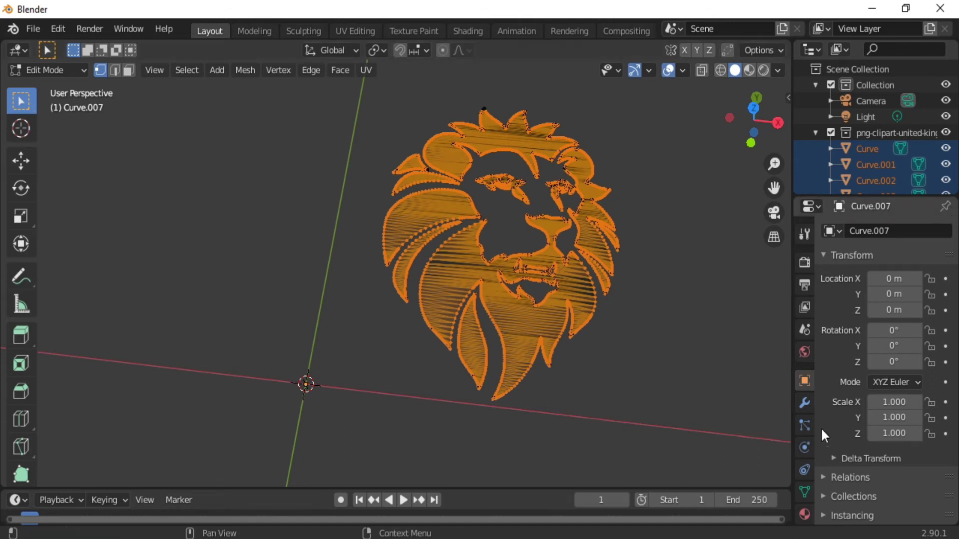
# Brighten the SVGMat.001 base colour from black to grey and preview it.
pyautogui.click(804, 514)
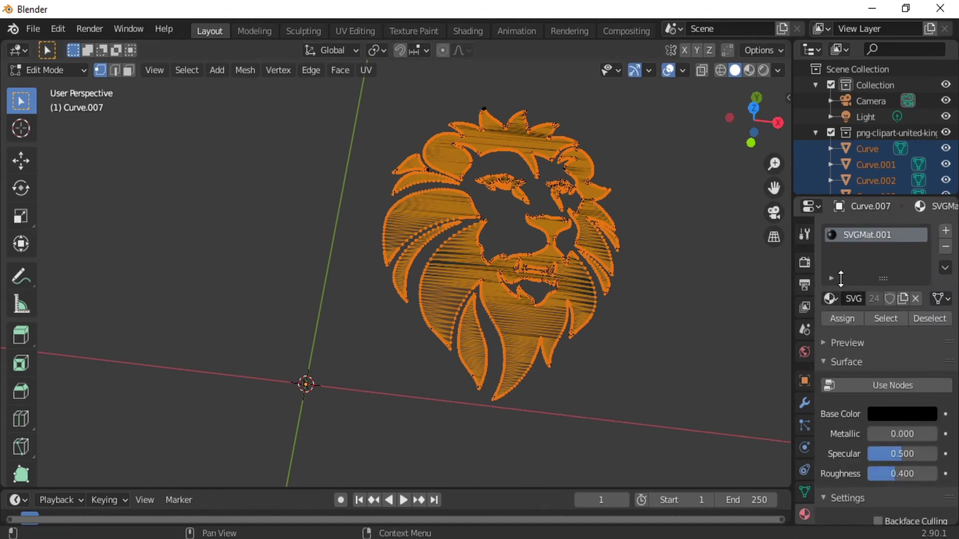
pyautogui.click(901, 417)
pyautogui.moveTo(925, 263); pyautogui.dragTo(925, 236)
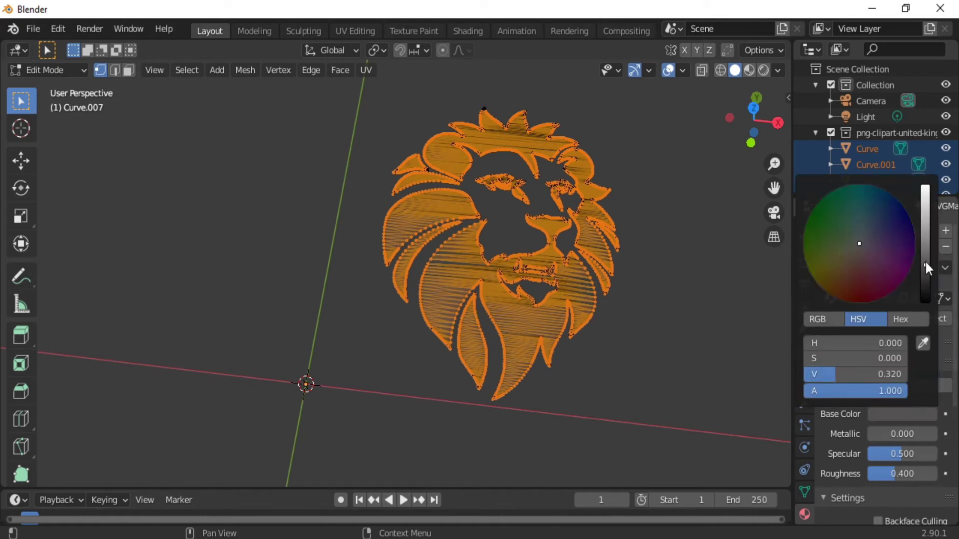
pyautogui.click(668, 71)
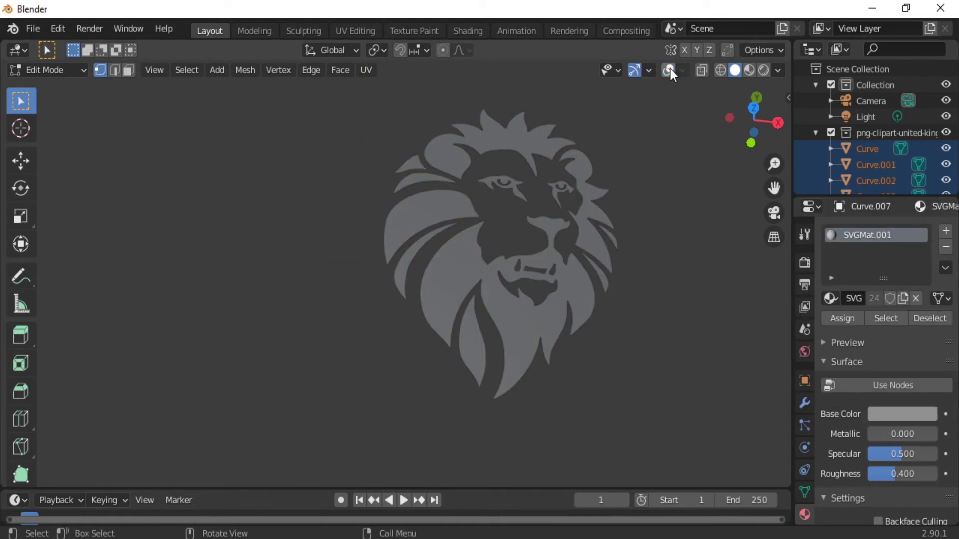
pyautogui.click(668, 70)
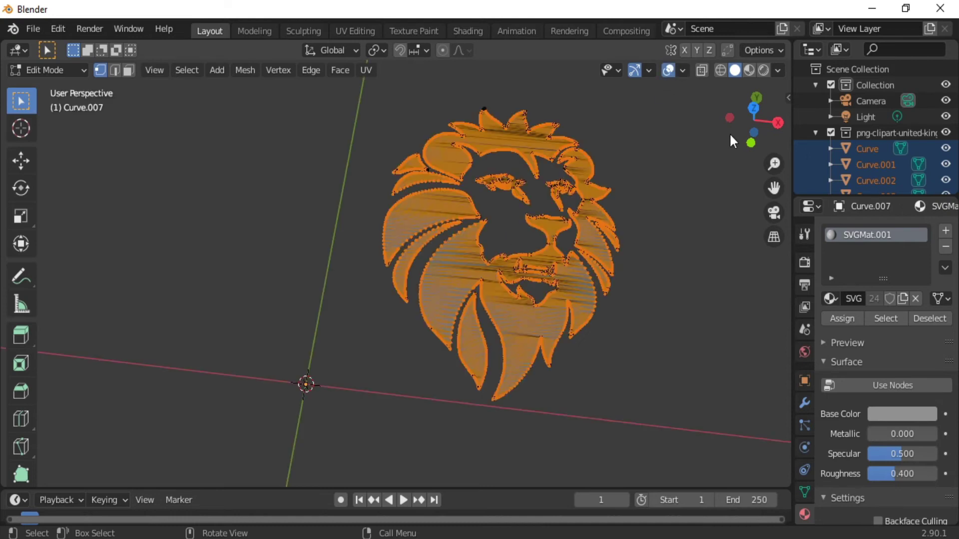
# Make the base colour orange with value 0.820, previewing without overlays.
pyautogui.click(884, 413)
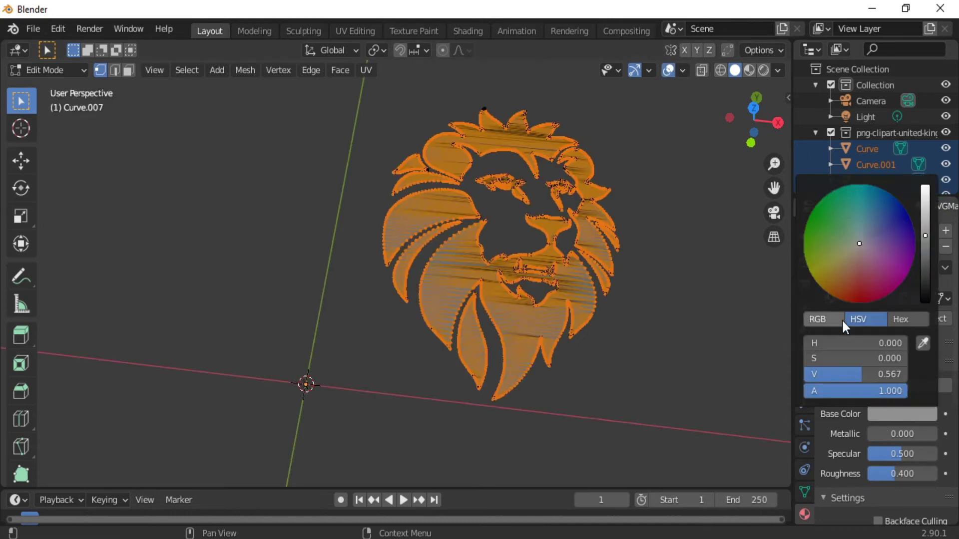
pyautogui.click(834, 284)
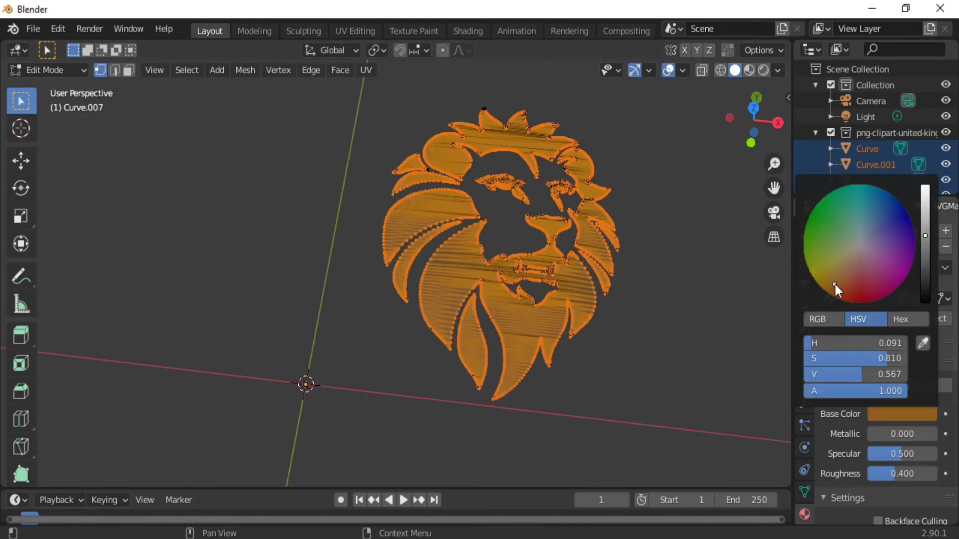
pyautogui.click(666, 71)
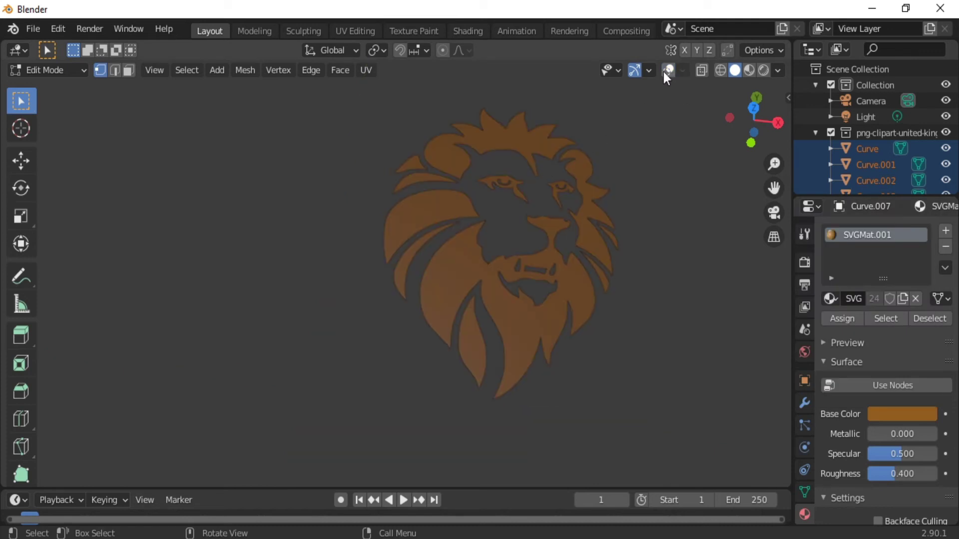
pyautogui.click(666, 71)
pyautogui.click(888, 415)
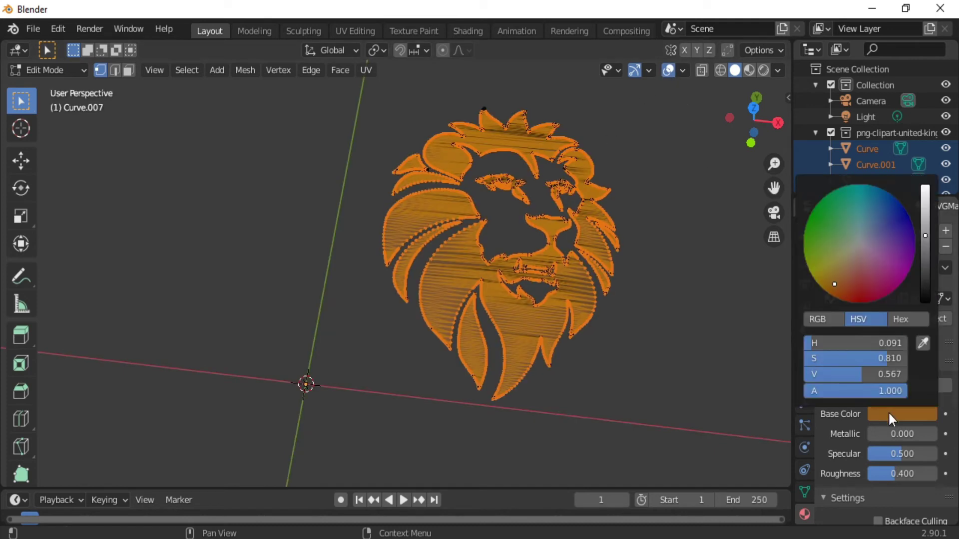
pyautogui.click(926, 206)
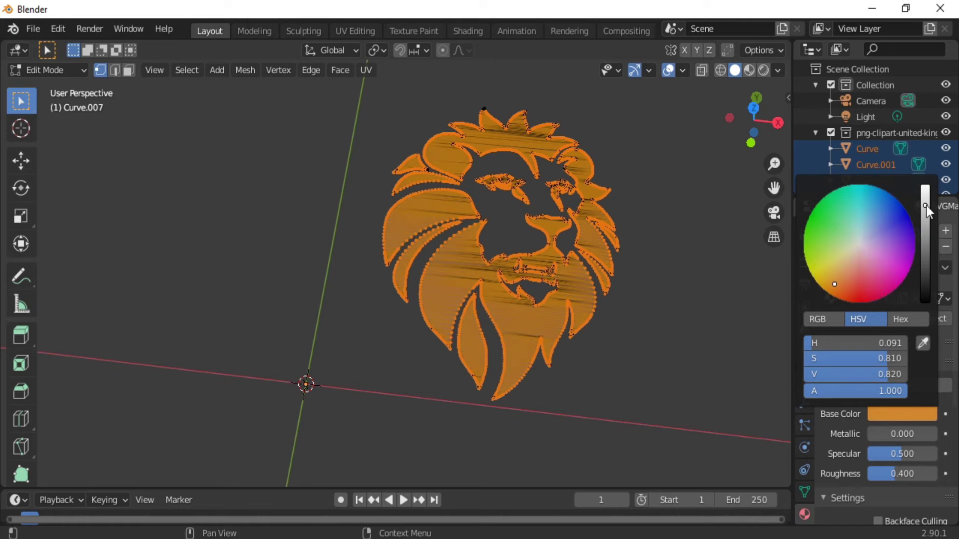
pyautogui.click(668, 70)
pyautogui.click(669, 72)
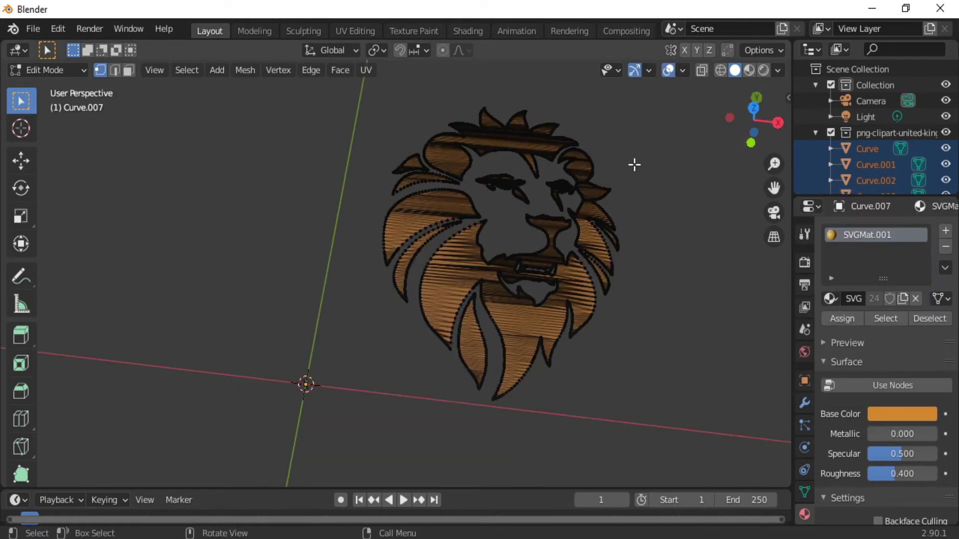
# Return to Object Mode and place the 3D cursor on the lion's face.
pyautogui.press('Tab')
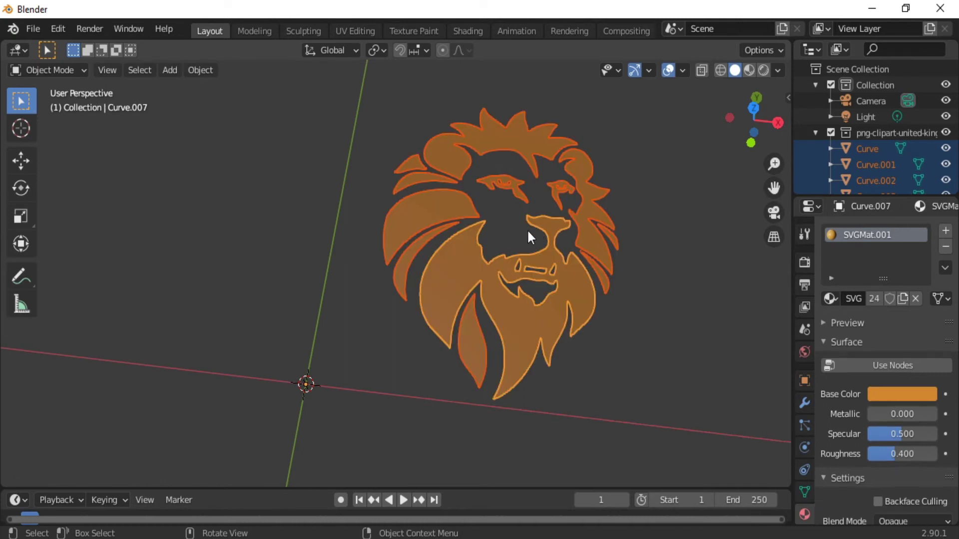
pyautogui.keyDown('ctrl'); pyautogui.click(530, 238); pyautogui.keyUp('ctrl')
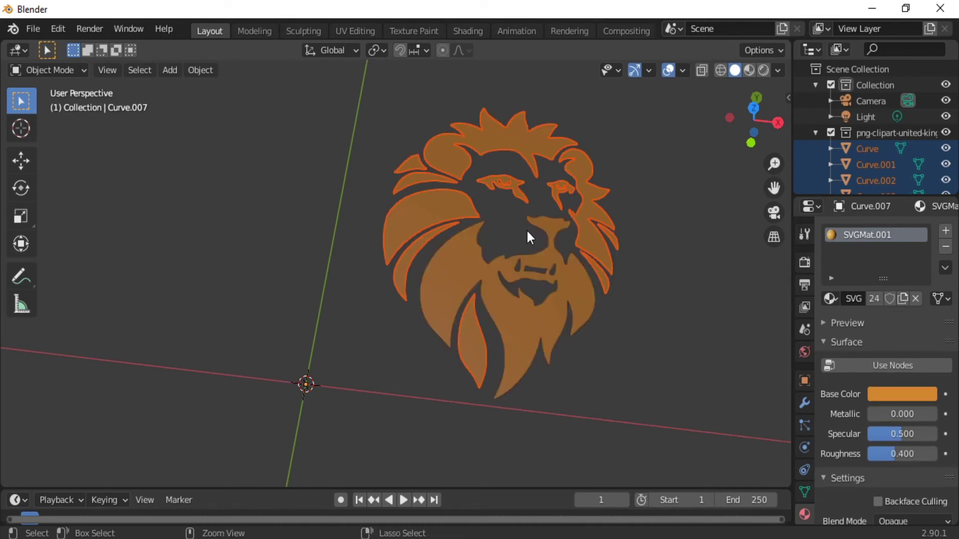
pyautogui.keyDown('shift'); pyautogui.rightClick(527, 231); pyautogui.keyUp('shift')
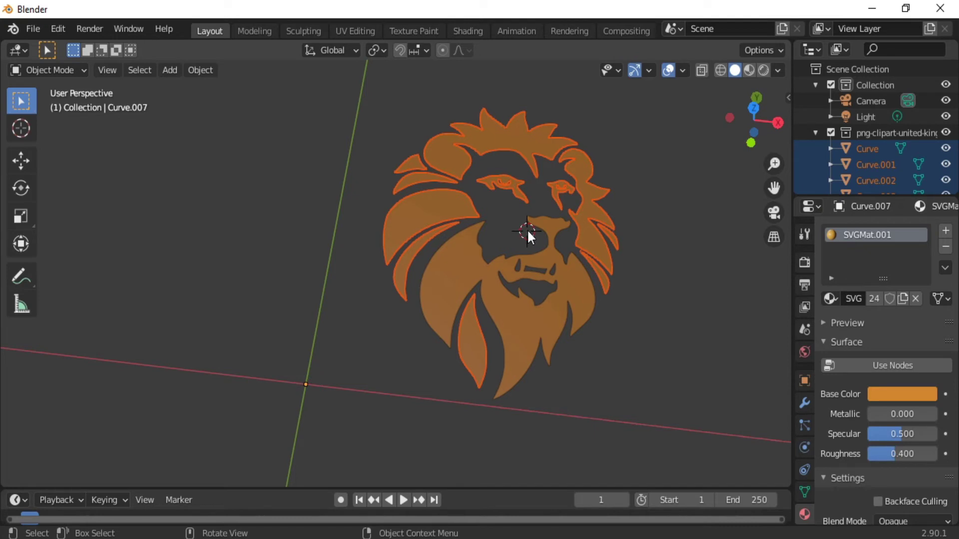
pyautogui.hotkey('shift', 'a')
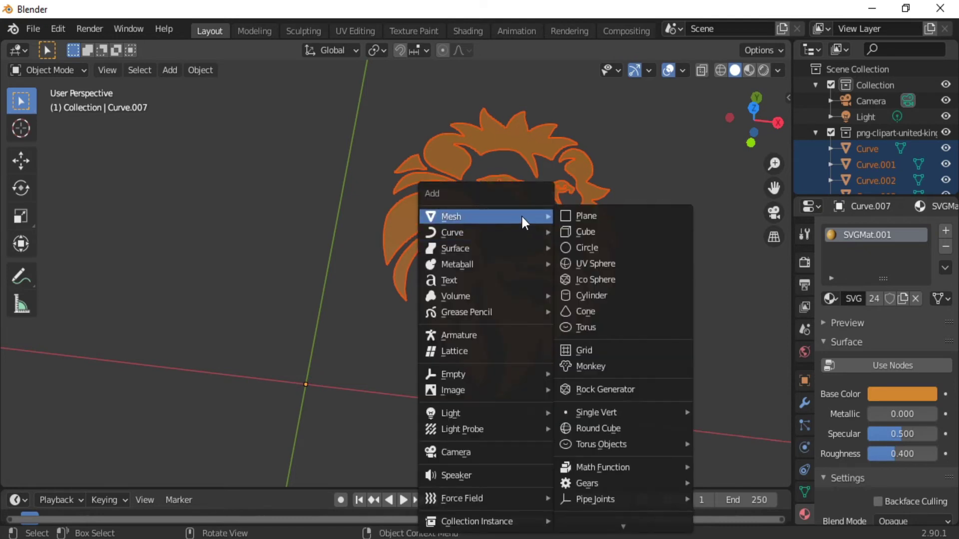
# Add a plane and scale it to about 0.13, then up by 1.12.
pyautogui.click(584, 216)
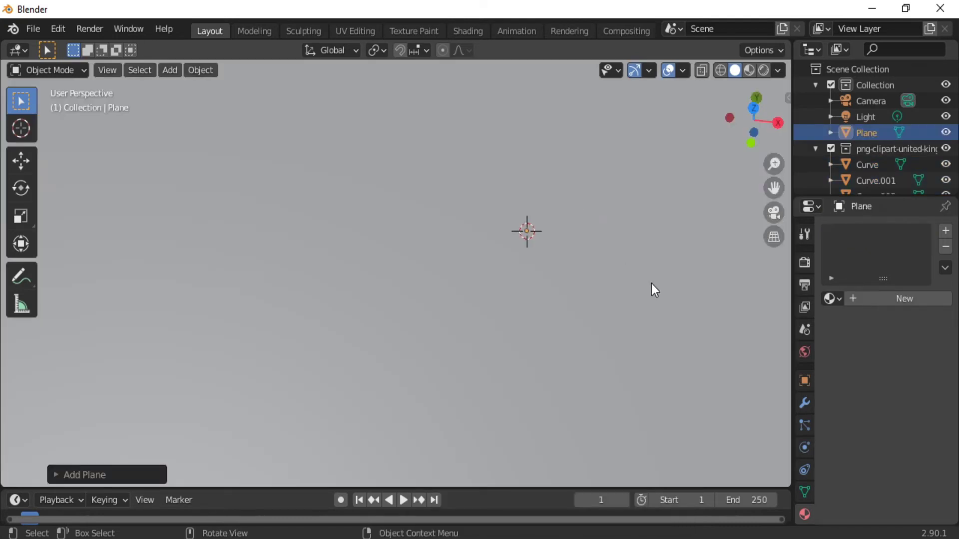
pyautogui.press('s')
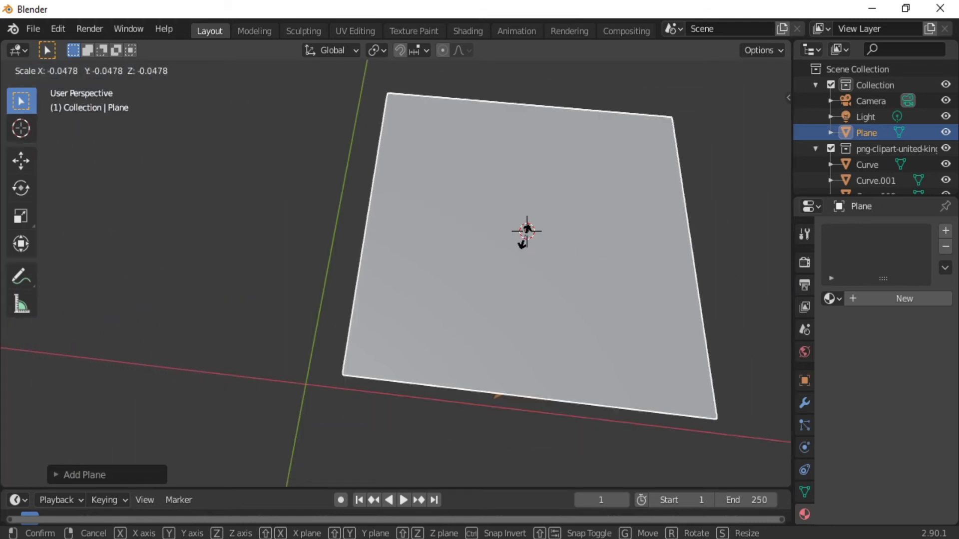
pyautogui.click(525, 238)
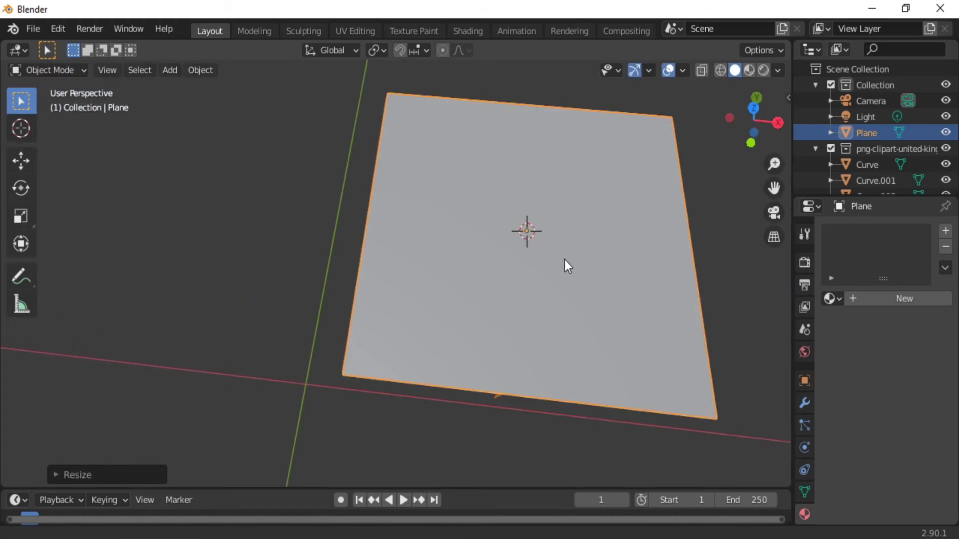
pyautogui.moveTo(564, 259); pyautogui.dragTo(549, 294, button='middle')
pyautogui.press('s')
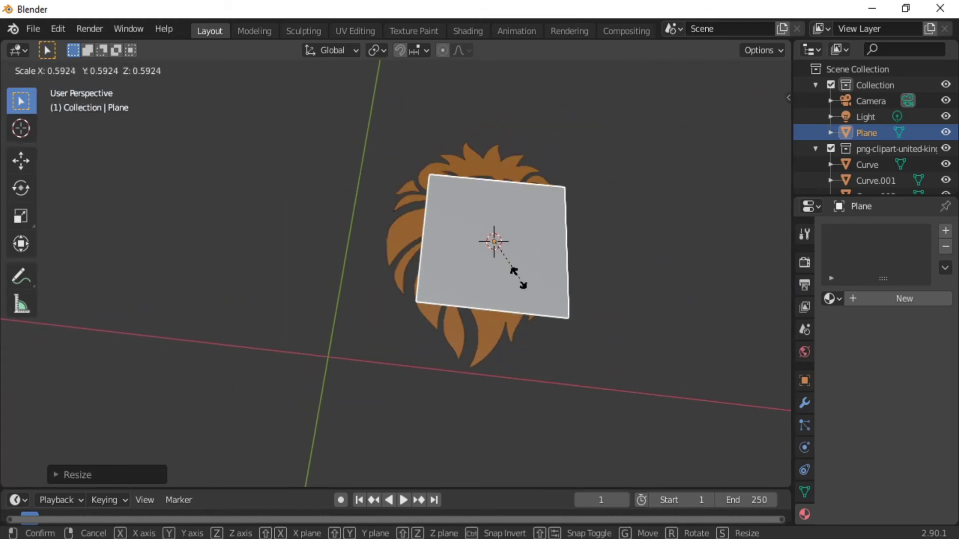
pyautogui.click(563, 306)
pyautogui.moveTo(586, 313); pyautogui.dragTo(583, 201, button='middle')
# Move the plane along Z beneath the lion, then slightly along Y.
pyautogui.press('g')
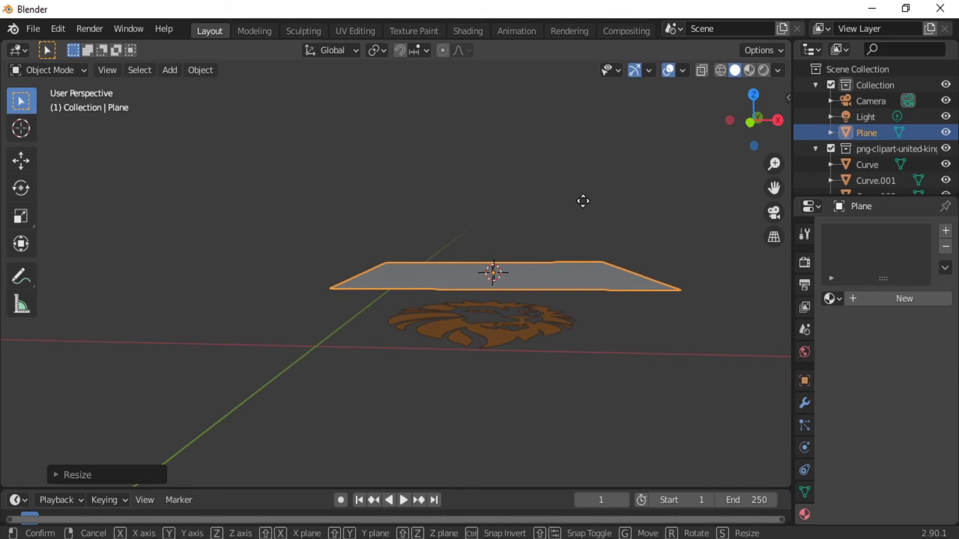
pyautogui.press('z')
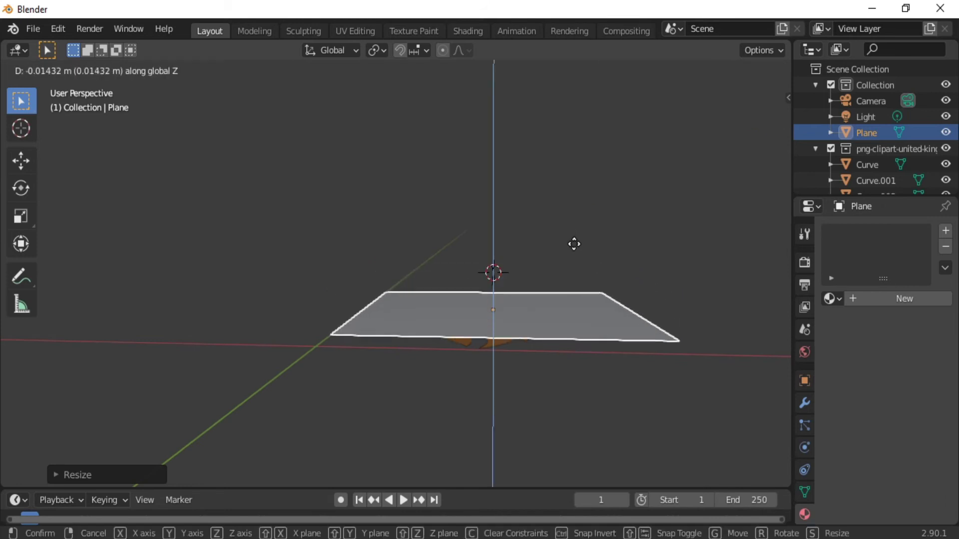
pyautogui.click(572, 267)
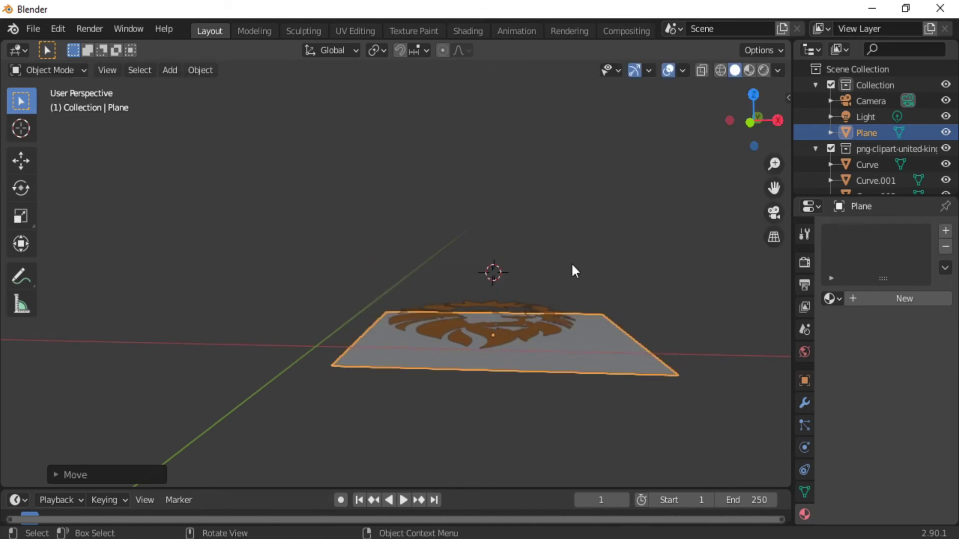
pyautogui.moveTo(558, 262); pyautogui.dragTo(560, 400, button='middle')
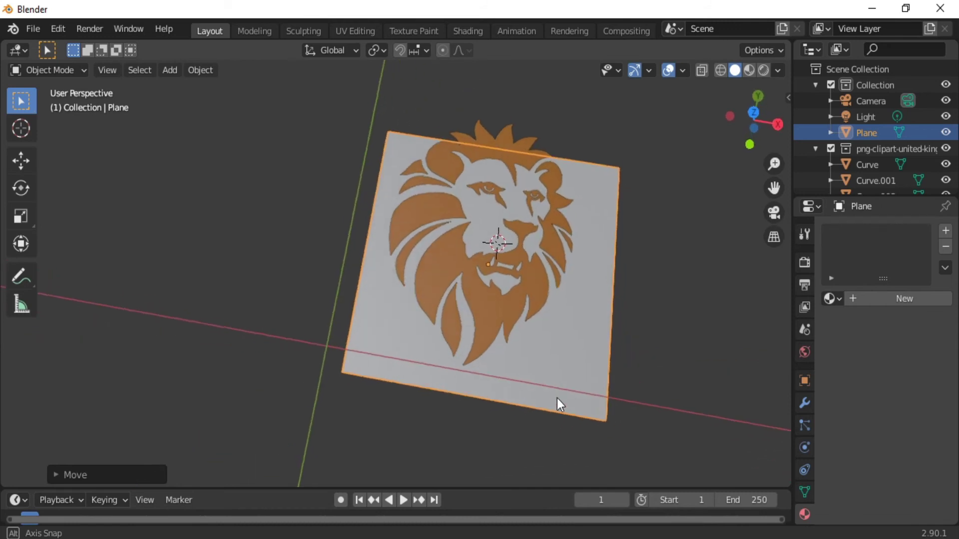
pyautogui.press('g')
pyautogui.press('z')
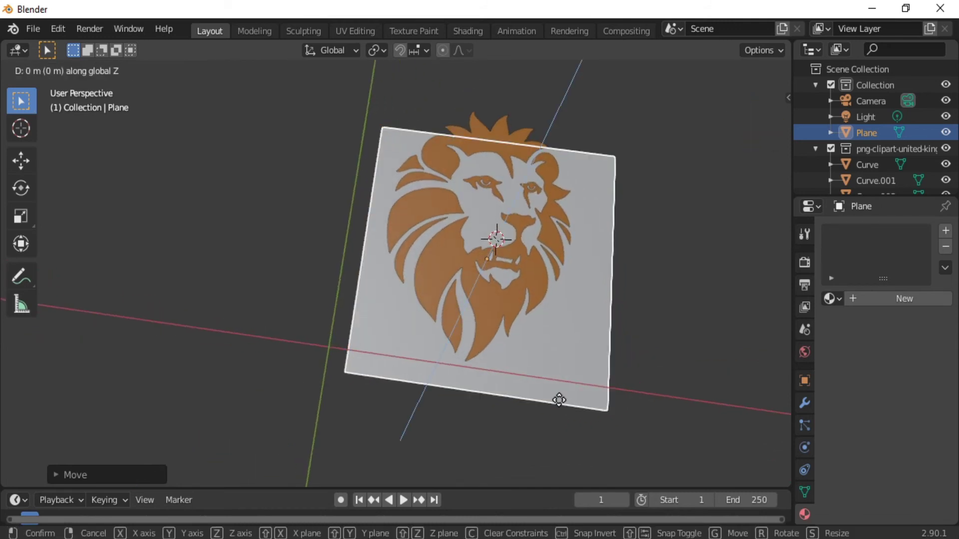
pyautogui.press('y')
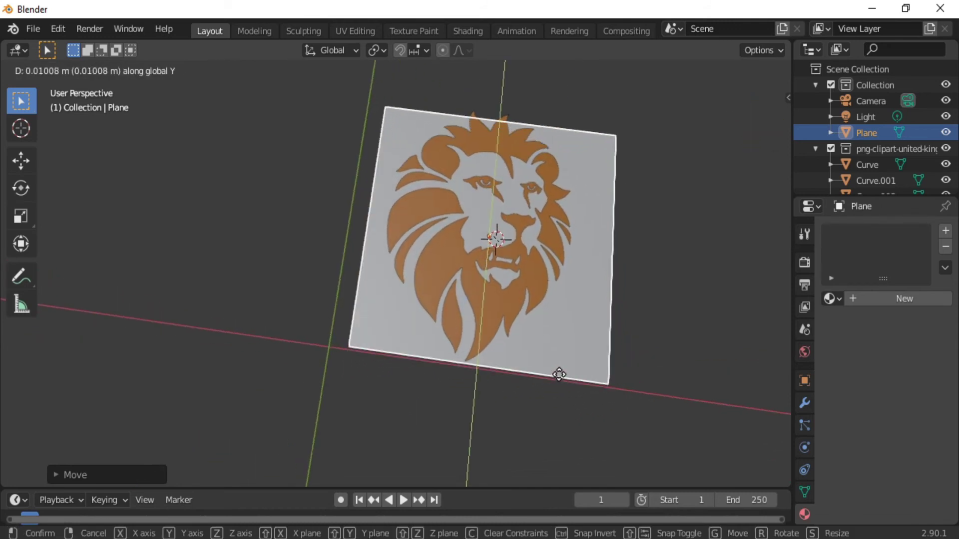
pyautogui.click(559, 373)
# Stretch the plane along Y, narrow it along X, and nudge it along X.
pyautogui.press('s')
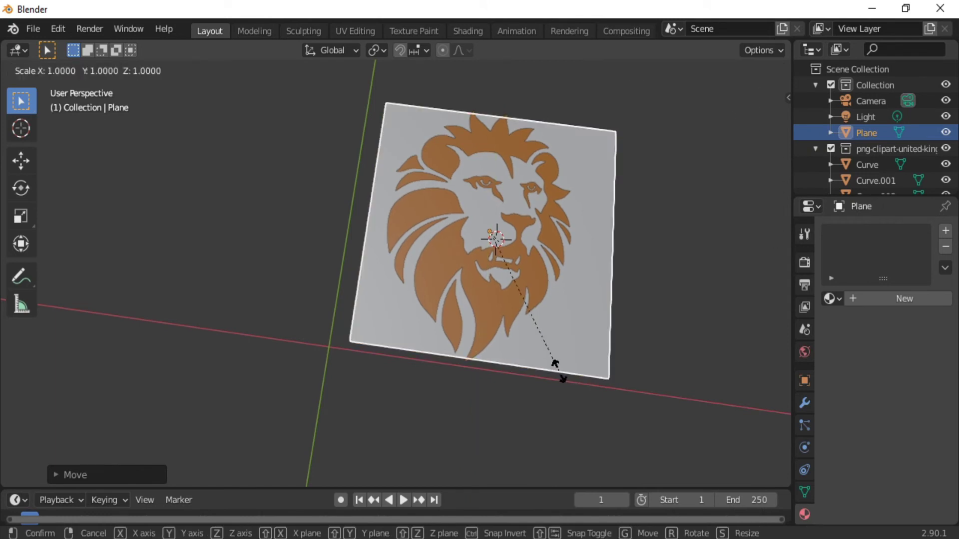
pyautogui.press('y')
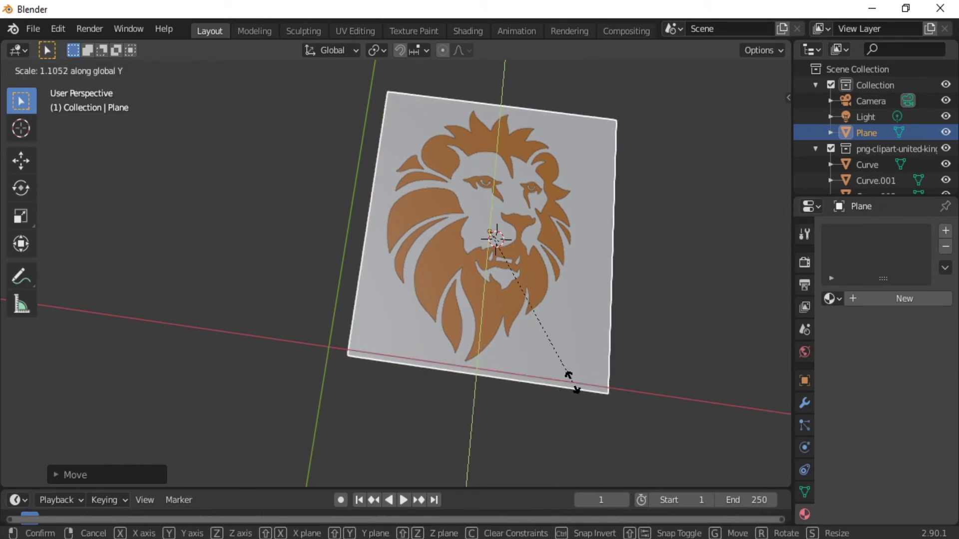
pyautogui.click(573, 383)
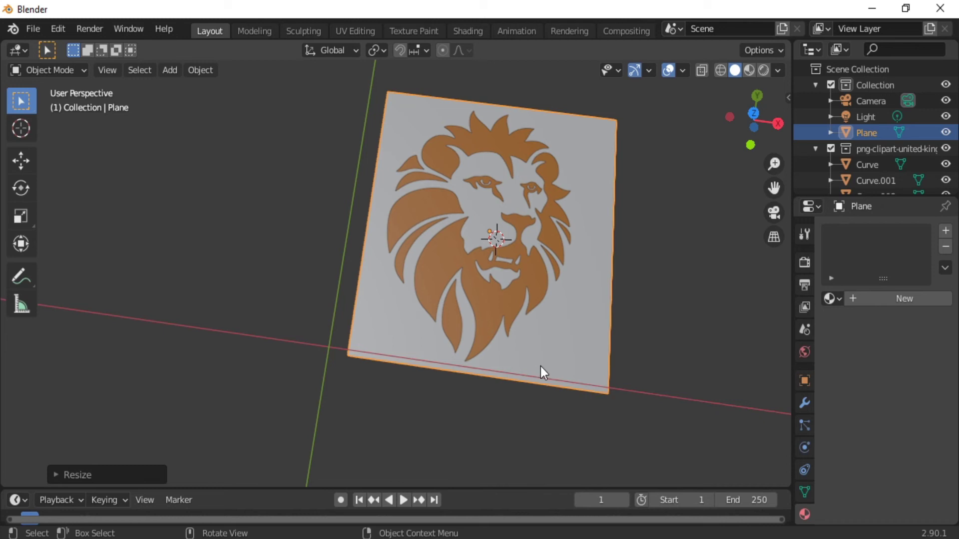
pyautogui.press('s')
pyautogui.press('x')
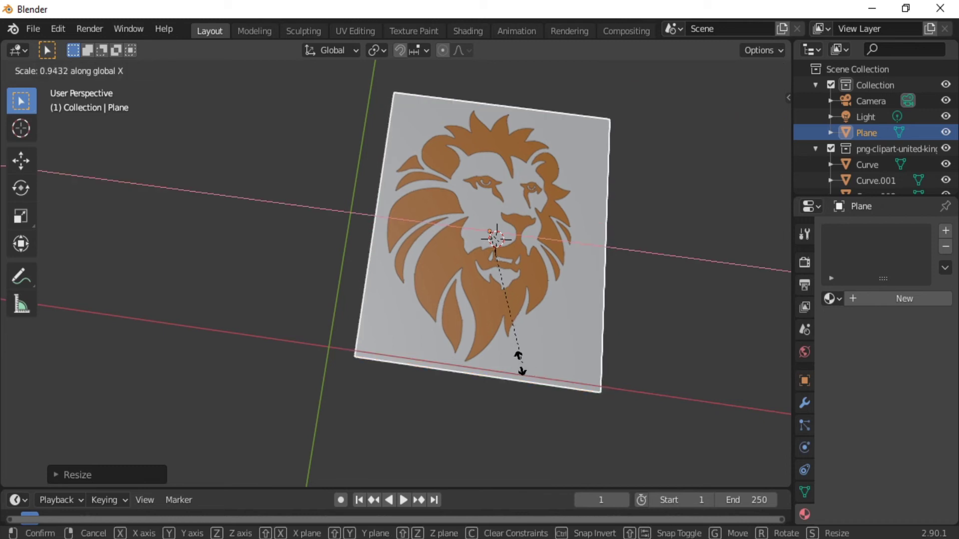
pyautogui.click(495, 360)
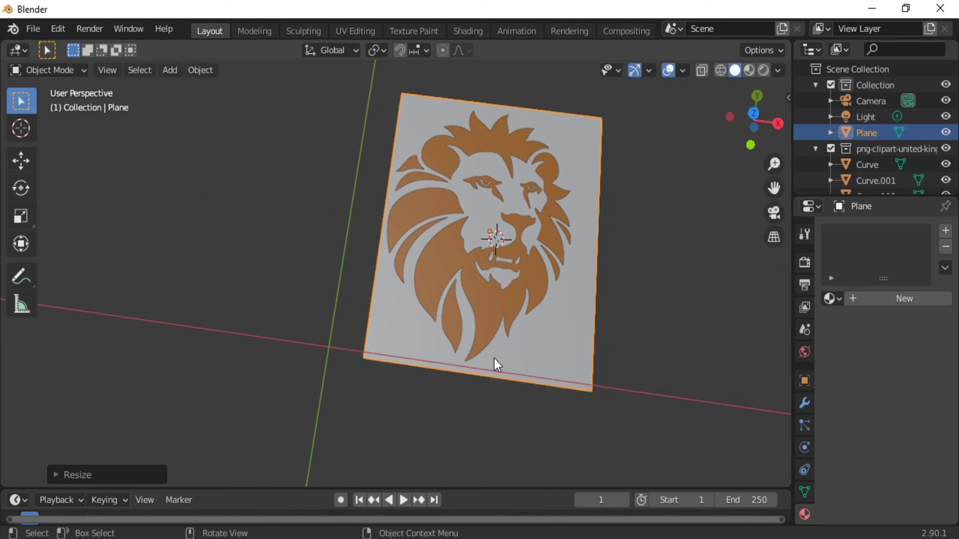
pyautogui.press('g')
pyautogui.press('x')
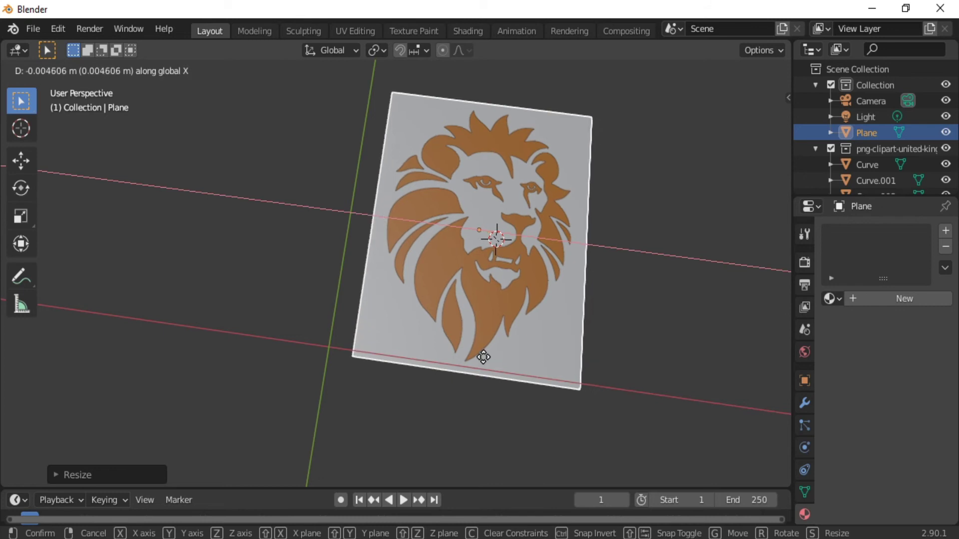
pyautogui.click(484, 357)
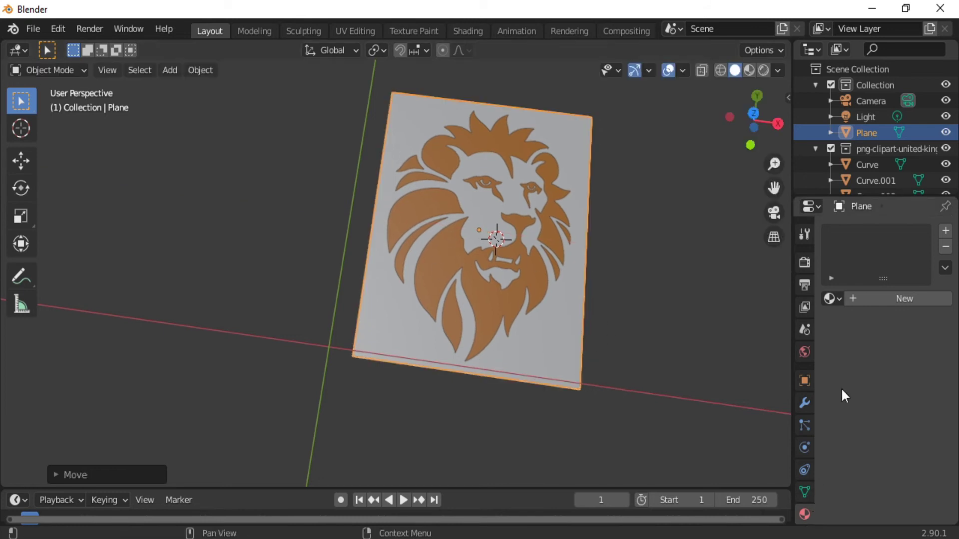
# Give the plane Material.001 with a near-black base colour and switch to Material Preview.
pyautogui.click(884, 297)
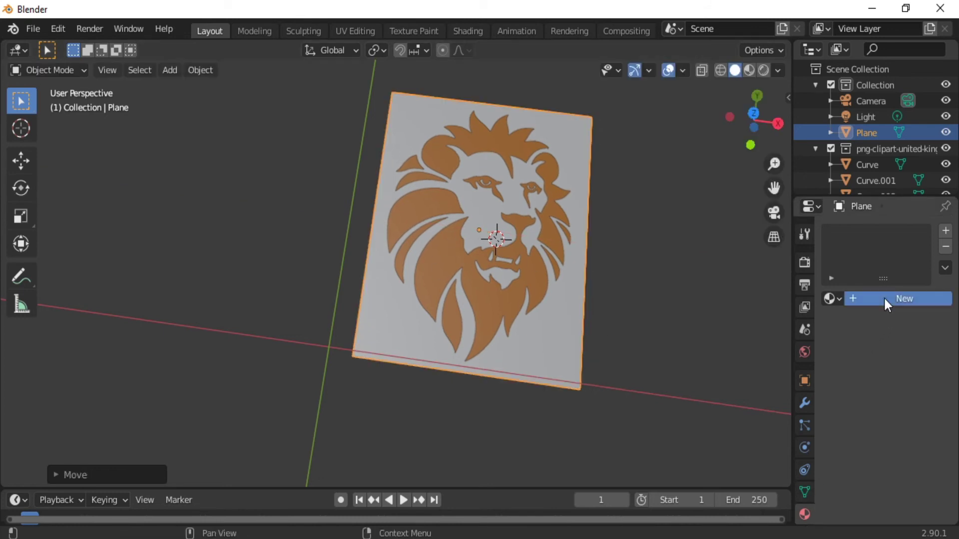
pyautogui.click(903, 465)
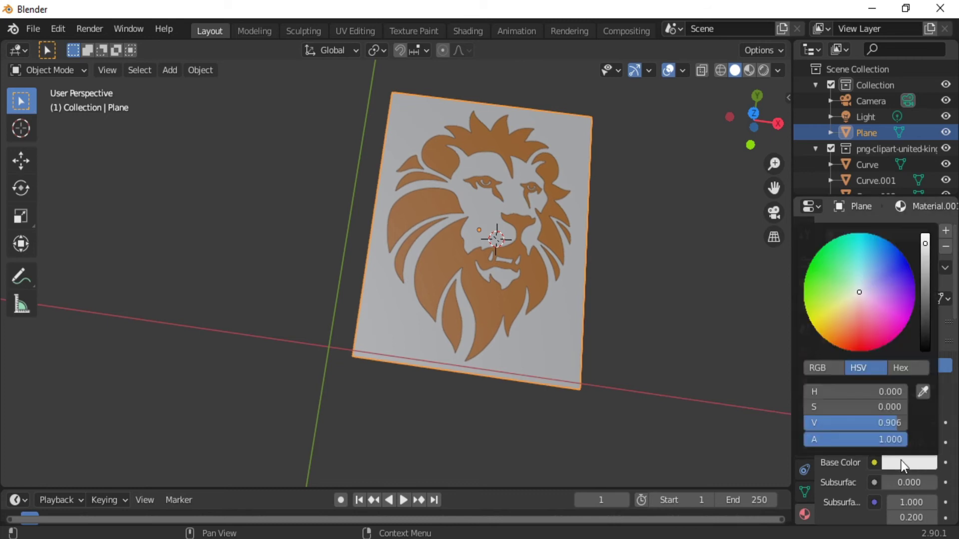
pyautogui.click(927, 338)
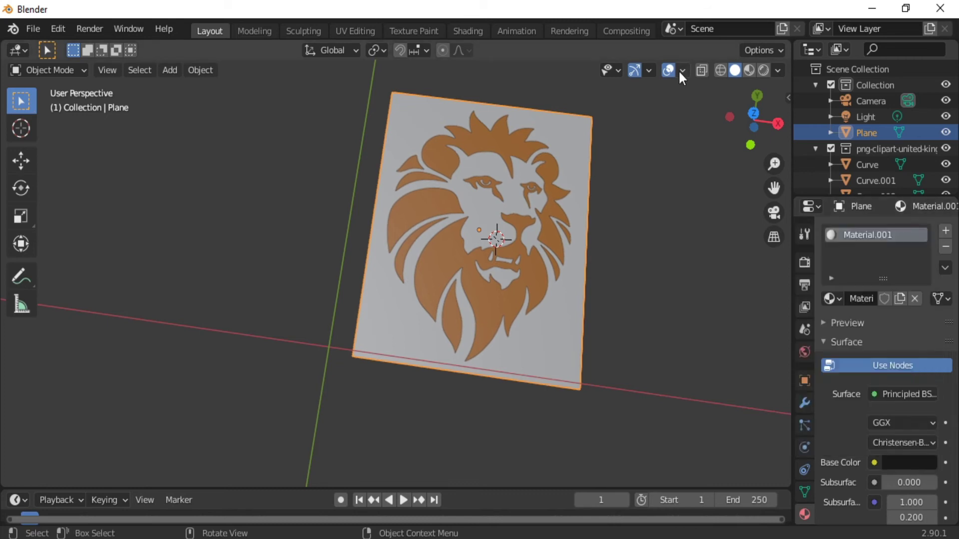
pyautogui.click(748, 70)
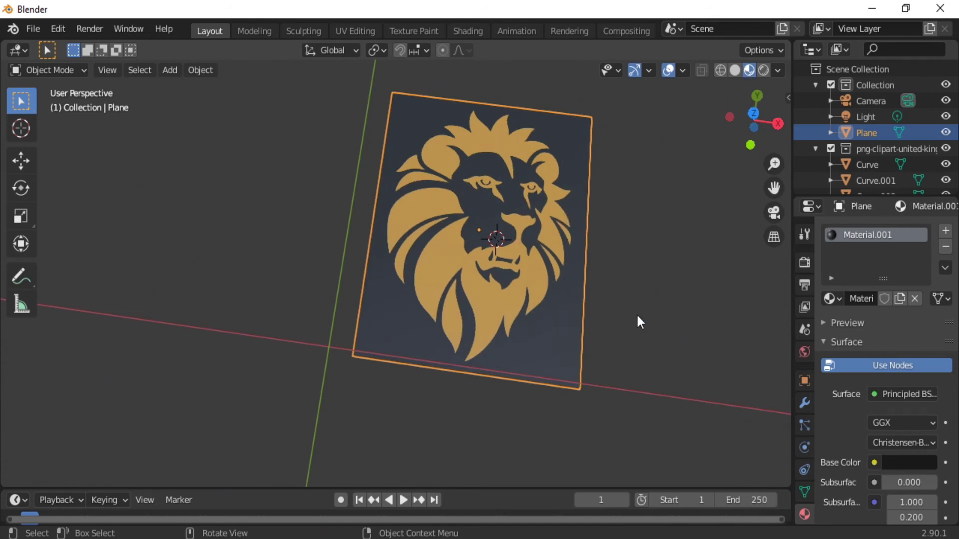
pyautogui.click(668, 72)
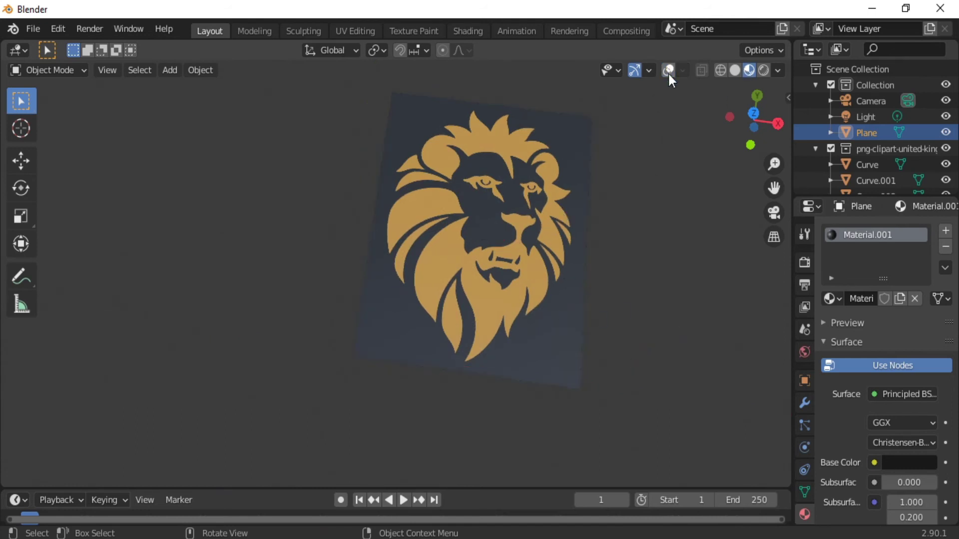
pyautogui.moveTo(604, 289)
pyautogui.mouseDown(button='middle')
pyautogui.moveTo(606, 184)
pyautogui.moveTo(567, 159)
pyautogui.moveTo(665, 128)
pyautogui.moveTo(633, 148)
pyautogui.moveTo(620, 244)
pyautogui.mouseUp(button='middle')
pyautogui.click(668, 71)
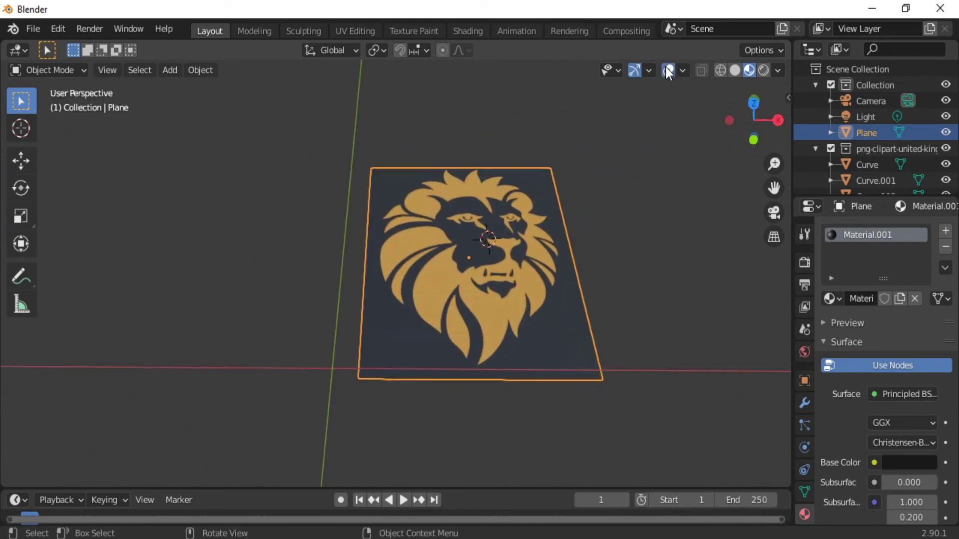
# Select the lion and backing plane, plane active, and enter Edit Mode.
pyautogui.click(512, 287)
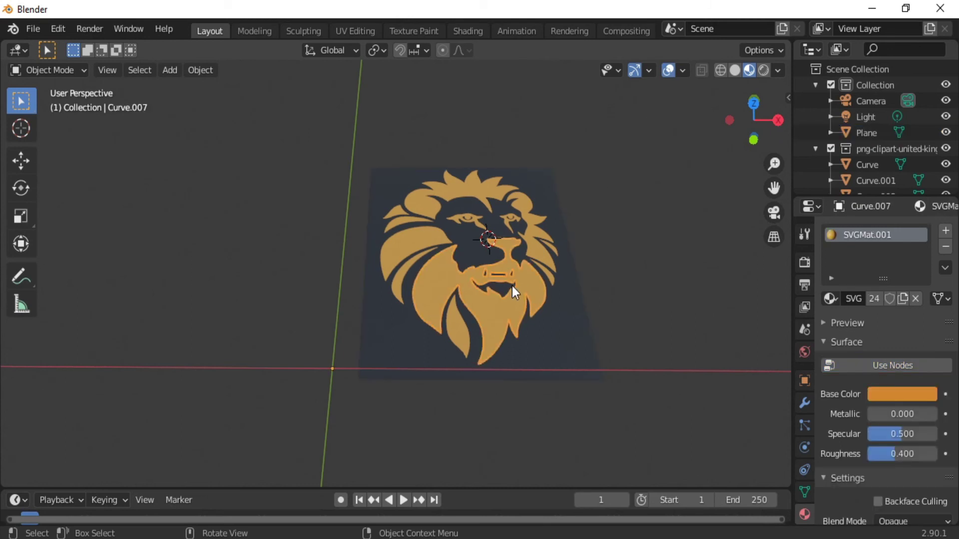
pyautogui.click(564, 145)
pyautogui.moveTo(564, 146); pyautogui.dragTo(332, 413)
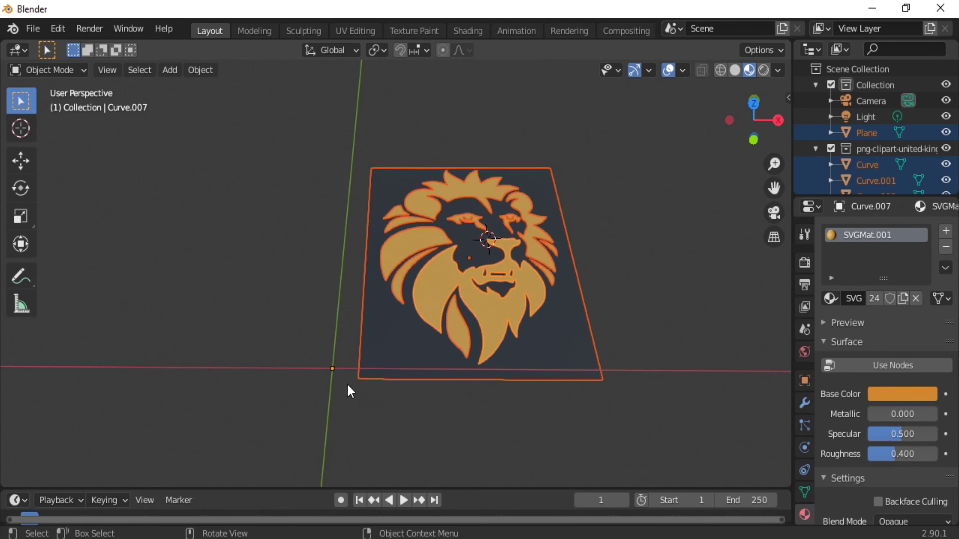
pyautogui.keyDown('shift'); pyautogui.click(387, 359); pyautogui.keyUp('shift')
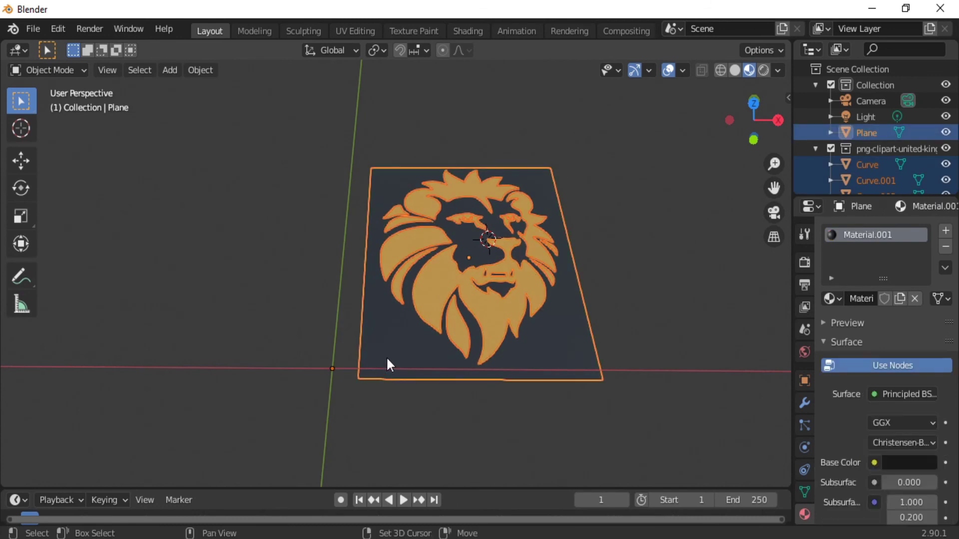
pyautogui.keyDown('shift'); pyautogui.click(387, 359); pyautogui.keyUp('shift')
pyautogui.press('Tab')
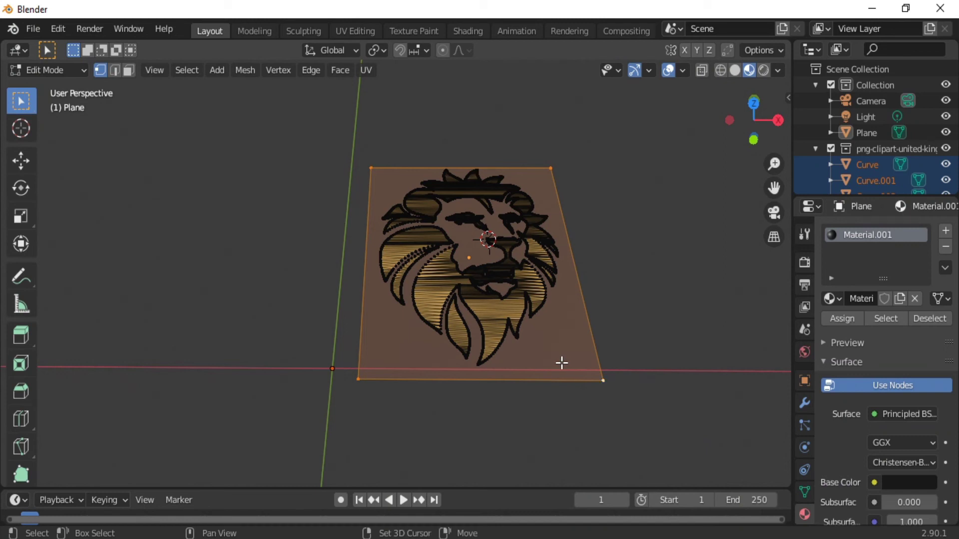
# Deselect everything, then select all of the lion's linked geometry.
pyautogui.click(622, 289)
pyautogui.click(507, 318)
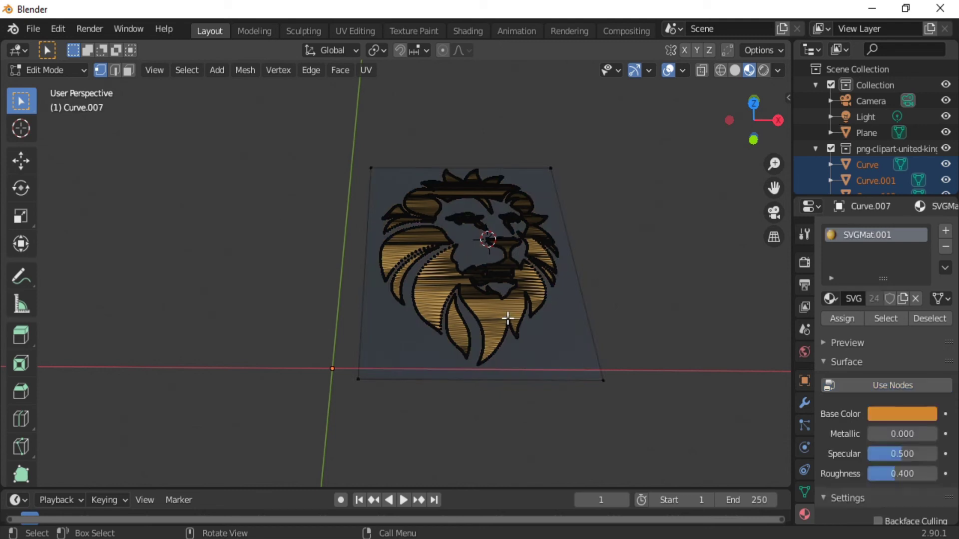
pyautogui.hotkey('ctrl', 'l')
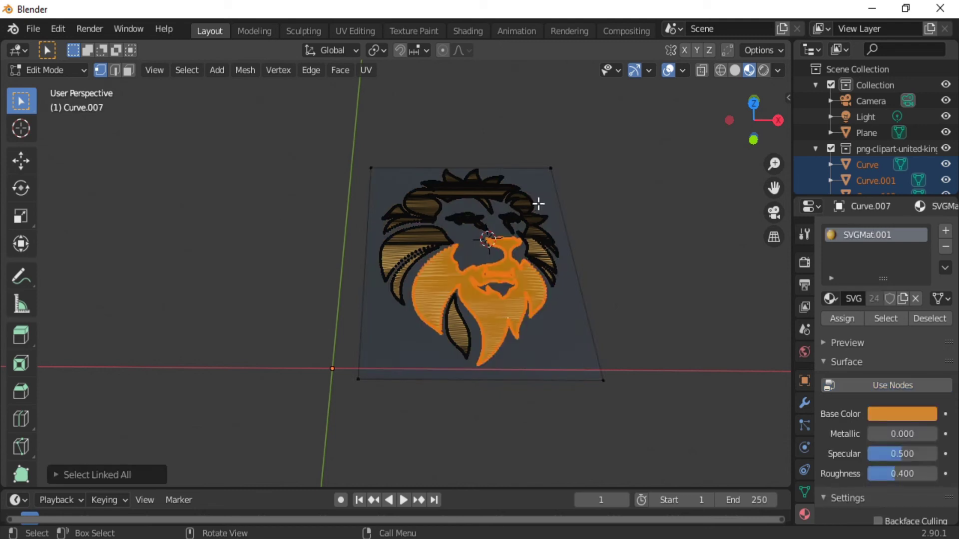
pyautogui.moveTo(537, 174); pyautogui.dragTo(383, 345)
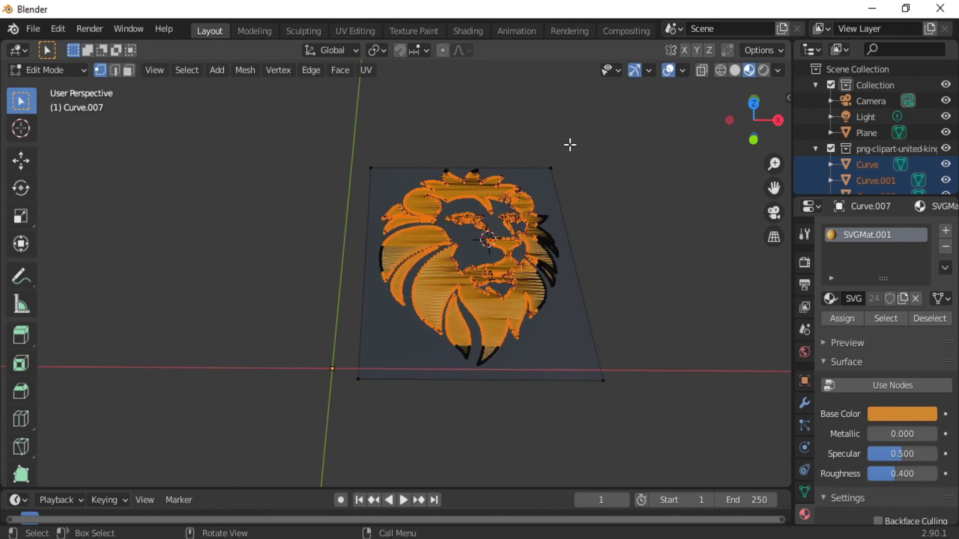
pyautogui.moveTo(570, 144); pyautogui.dragTo(336, 391)
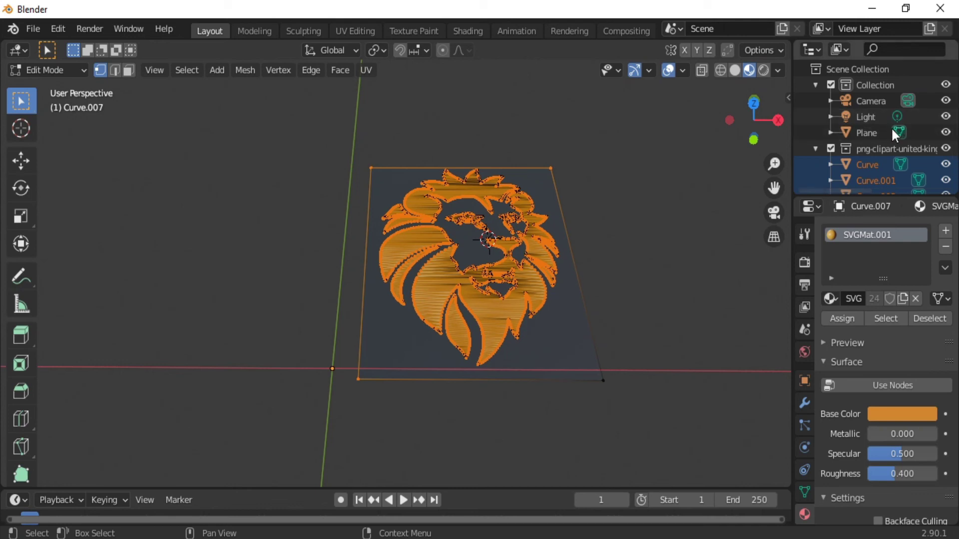
# With the backing plane hidden, extrude the lion geometry upward along Z.
pyautogui.click(946, 134)
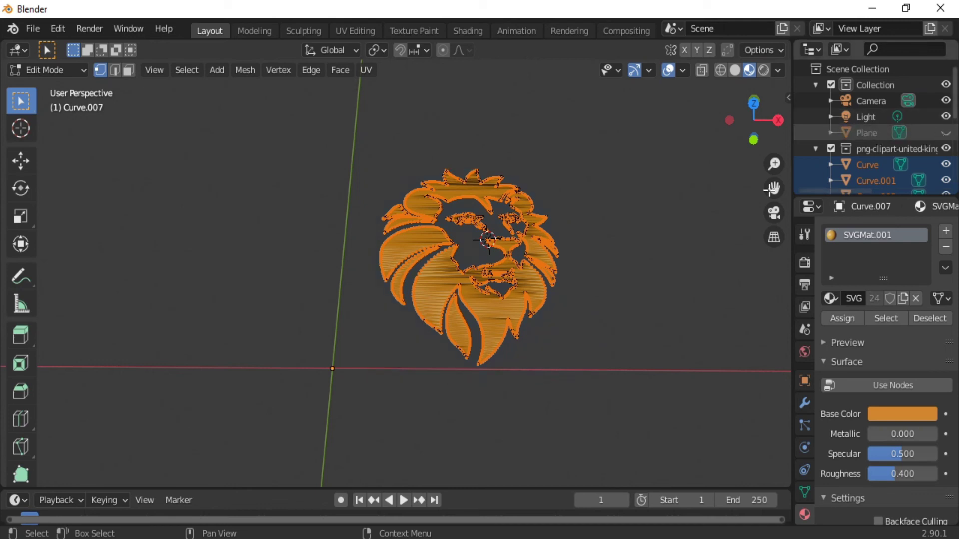
pyautogui.moveTo(609, 290); pyautogui.dragTo(609, 199, button='middle')
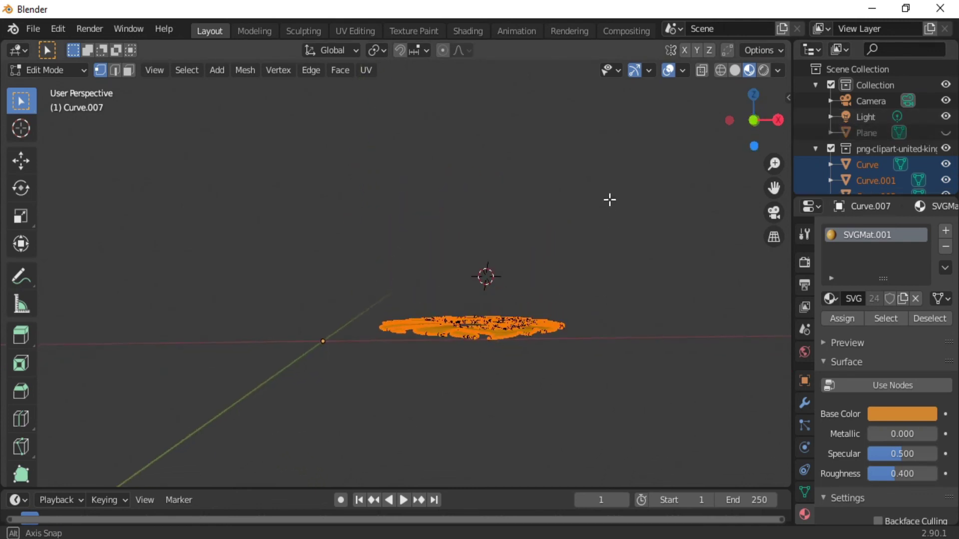
pyautogui.press('e')
pyautogui.press('z')
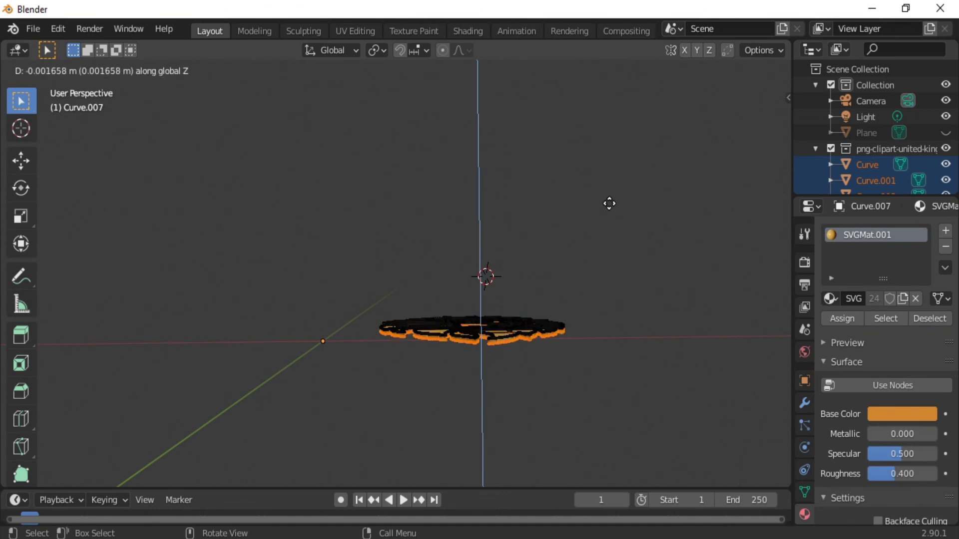
pyautogui.click(610, 203)
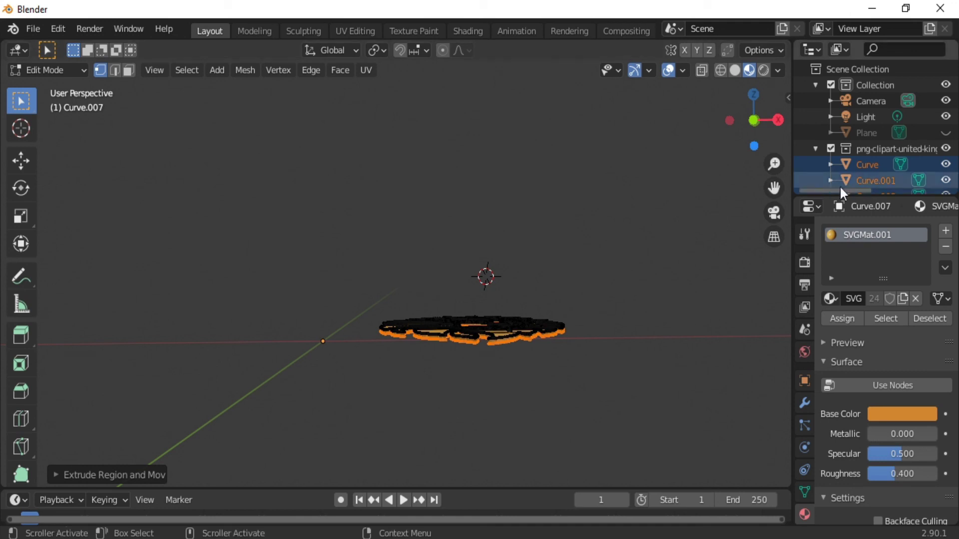
# Show the backing plane again, return to Object Mode, and hide viewport overlays to inspect.
pyautogui.click(938, 130)
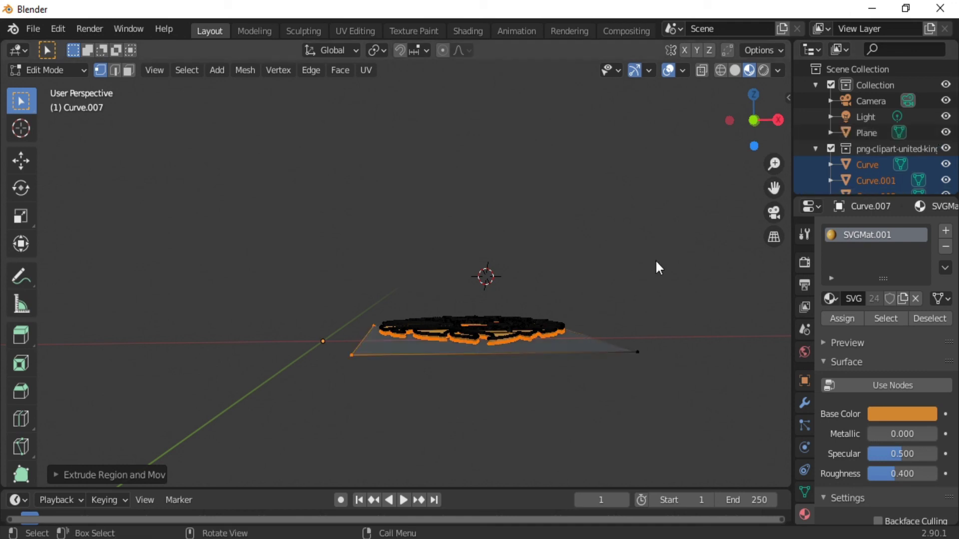
pyautogui.press('Tab')
pyautogui.moveTo(655, 259); pyautogui.dragTo(652, 409, button='middle')
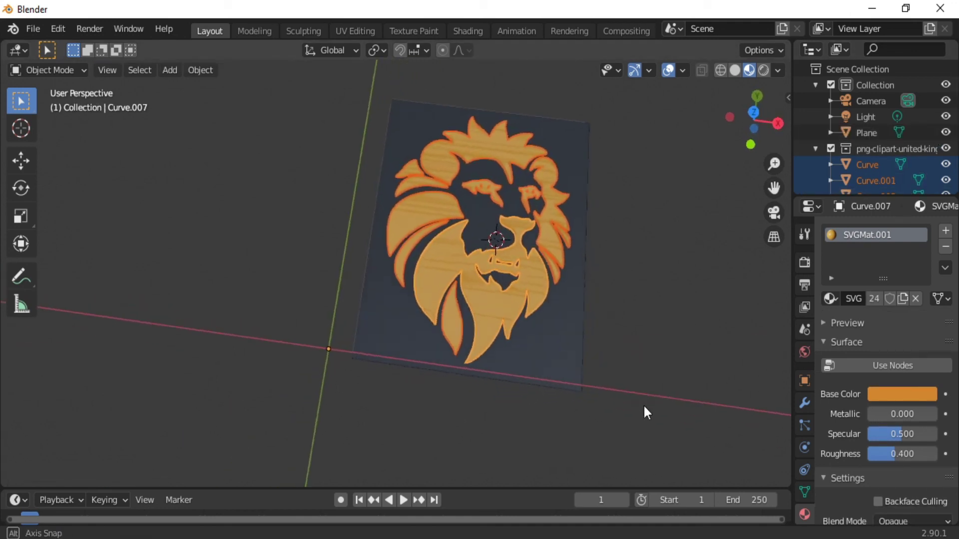
pyautogui.click(667, 70)
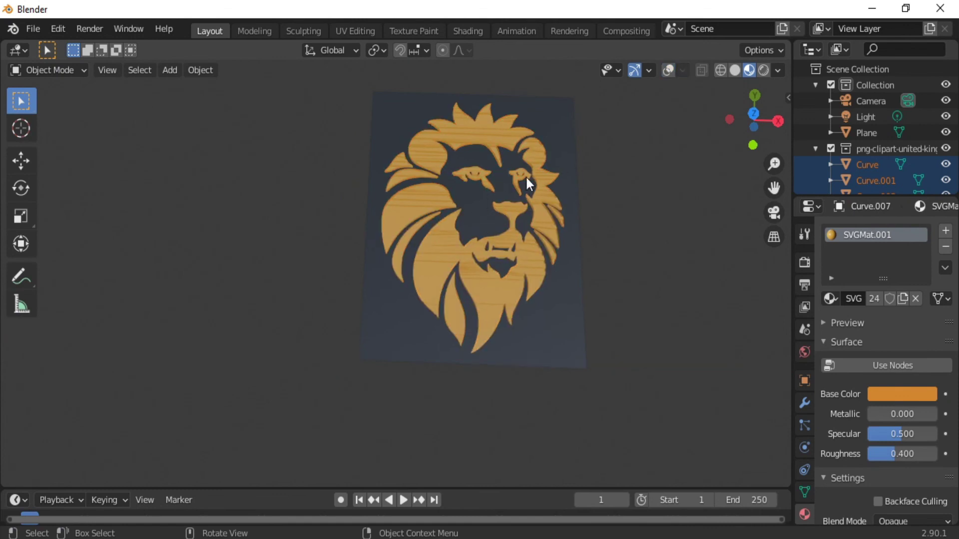
# Raise the lion mesh a second time along Z, then inspect the thicker relief without overlays.
pyautogui.click(666, 69)
pyautogui.press('Tab')
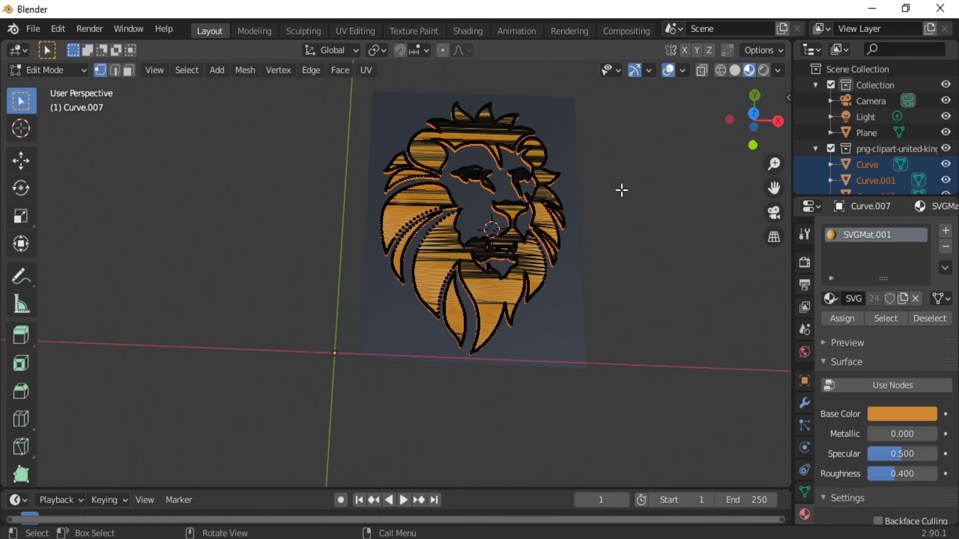
pyautogui.press('g')
pyautogui.press('z')
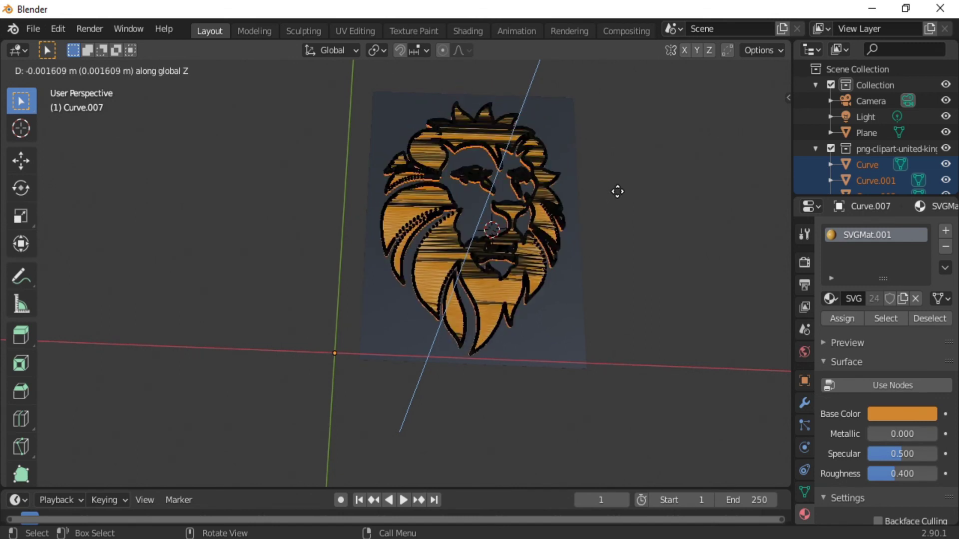
pyautogui.click(618, 188)
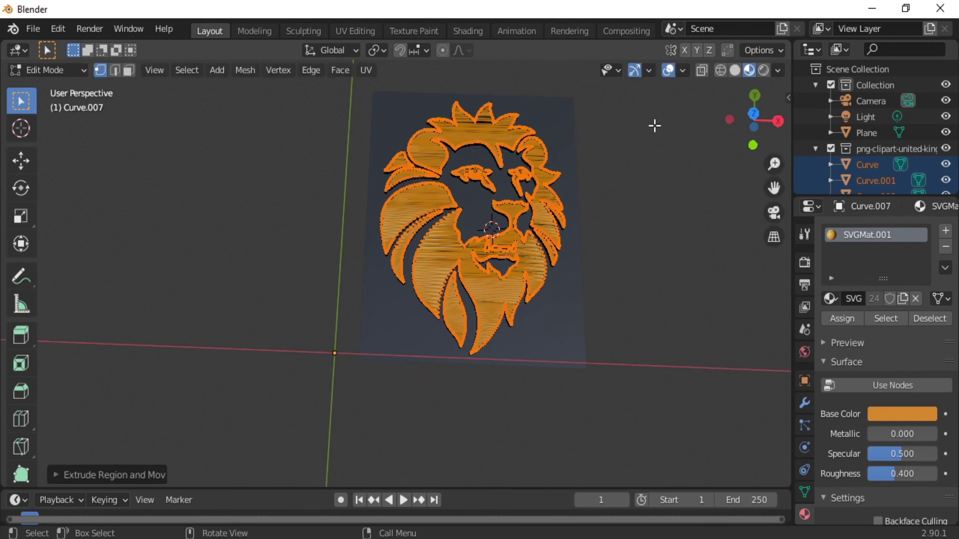
pyautogui.click(669, 72)
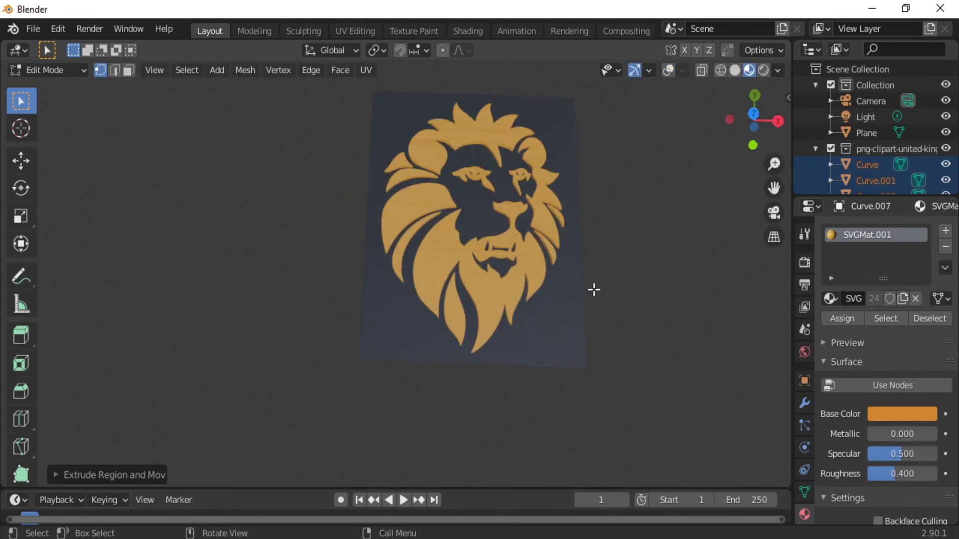
pyautogui.moveTo(593, 290)
pyautogui.mouseDown(button='middle')
pyautogui.moveTo(568, 300)
pyautogui.moveTo(609, 285)
pyautogui.moveTo(595, 199)
pyautogui.moveTo(540, 177)
pyautogui.moveTo(552, 163)
pyautogui.moveTo(554, 227)
pyautogui.moveTo(582, 295)
pyautogui.moveTo(605, 293)
pyautogui.moveTo(521, 167)
pyautogui.mouseUp(button='middle')
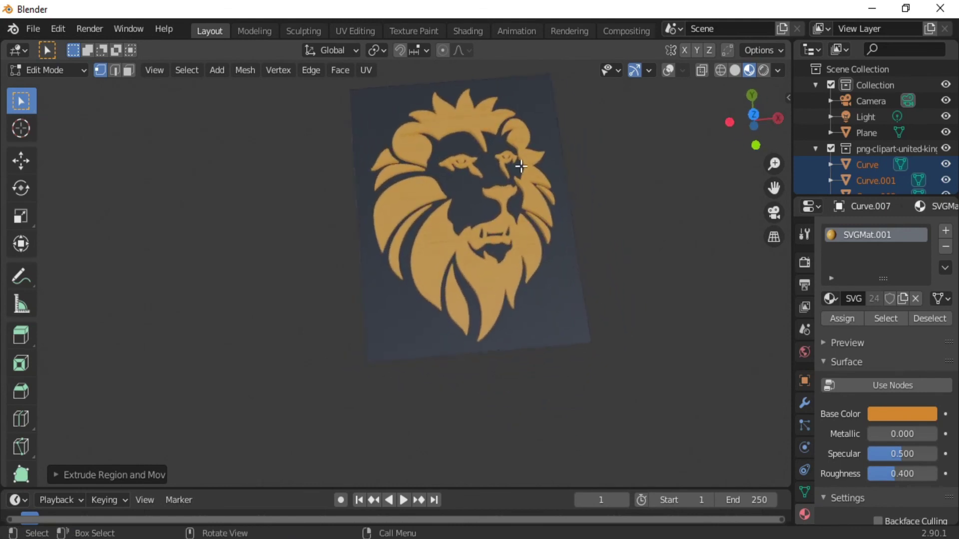